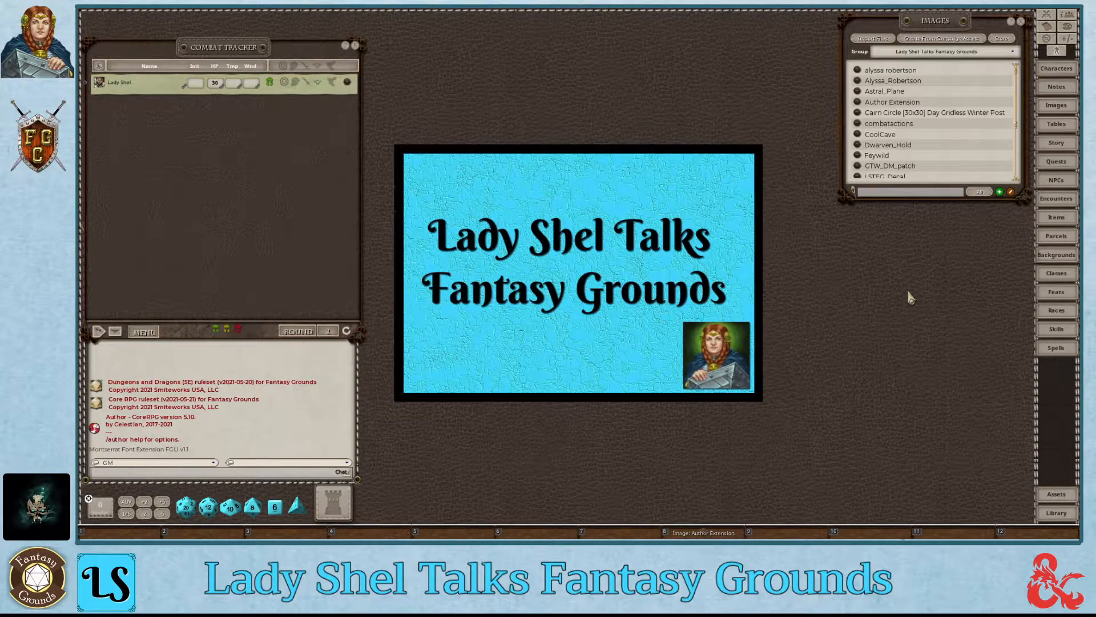
Step: Open the Story list beside the combat tracker and open the 00.00 Title of Your Adventure page next to it
{"action": "left_click_drag", "start_coordinate": [223, 48], "coordinate": [221, 57]}
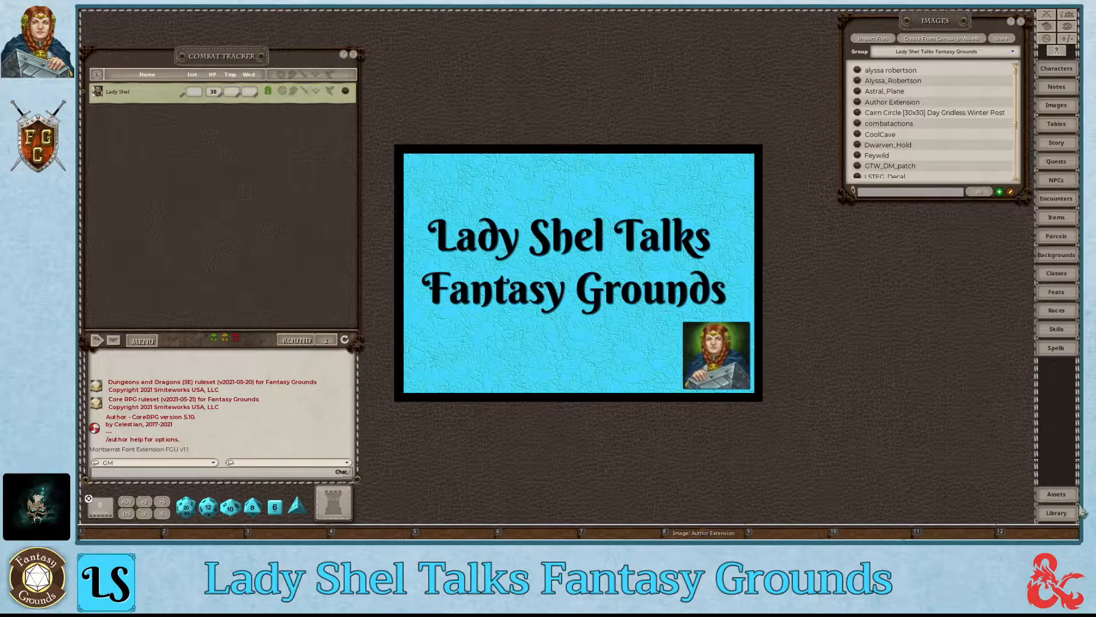
{"action": "left_click", "coordinate": [1056, 143]}
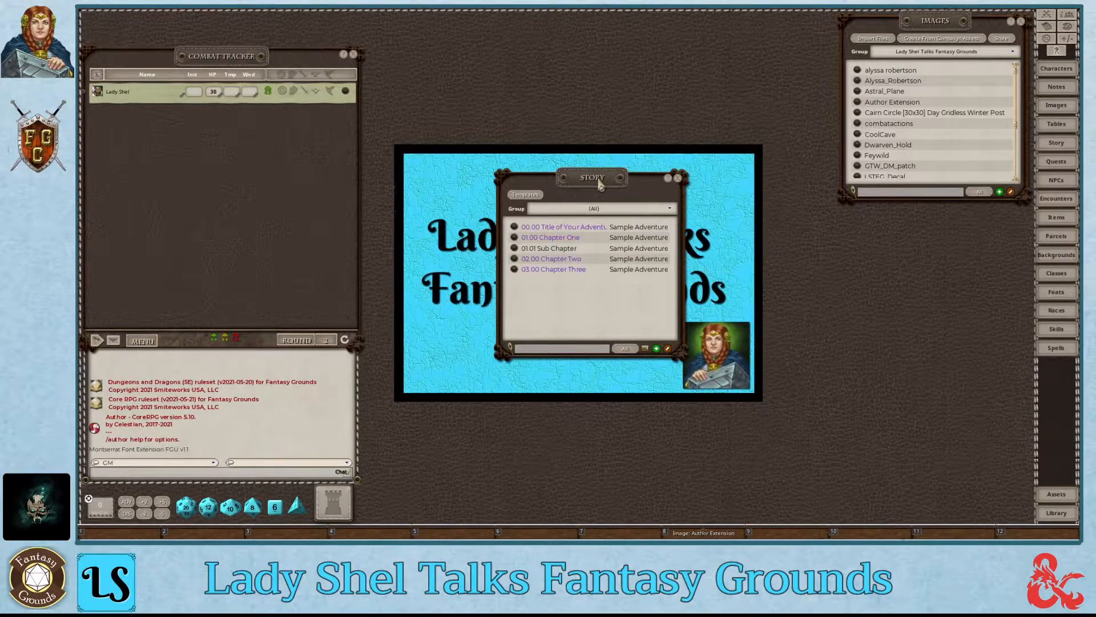
{"action": "left_click_drag", "start_coordinate": [591, 169], "coordinate": [460, 49]}
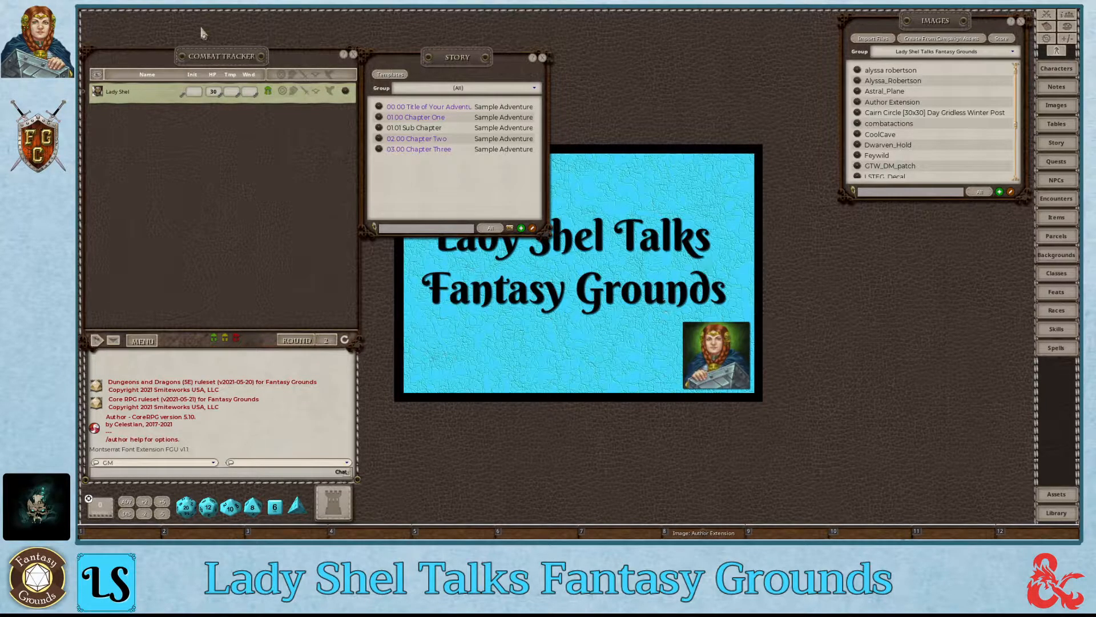
{"action": "left_click", "coordinate": [380, 108]}
{"action": "left_click_drag", "start_coordinate": [852, 163], "coordinate": [613, 110]}
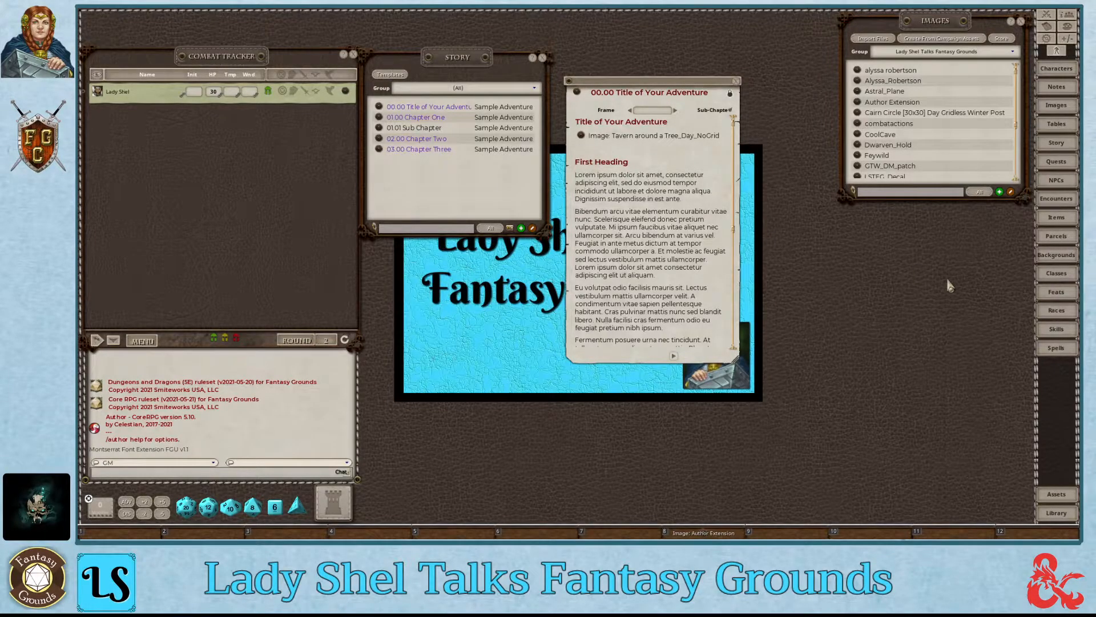
Step: Review the adventure title page and its linked Tavern around a Tree_Day_NoGrid image, Bandit Encounter and Bandit Treasure parcel
{"action": "left_click", "coordinate": [582, 137]}
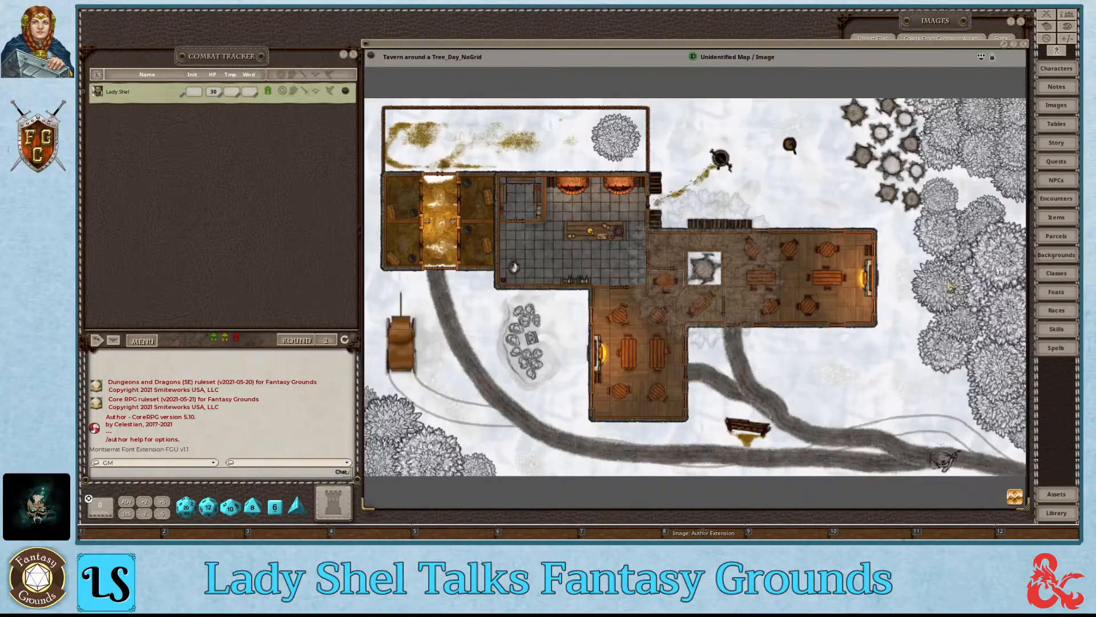
{"action": "left_click", "coordinate": [1023, 44]}
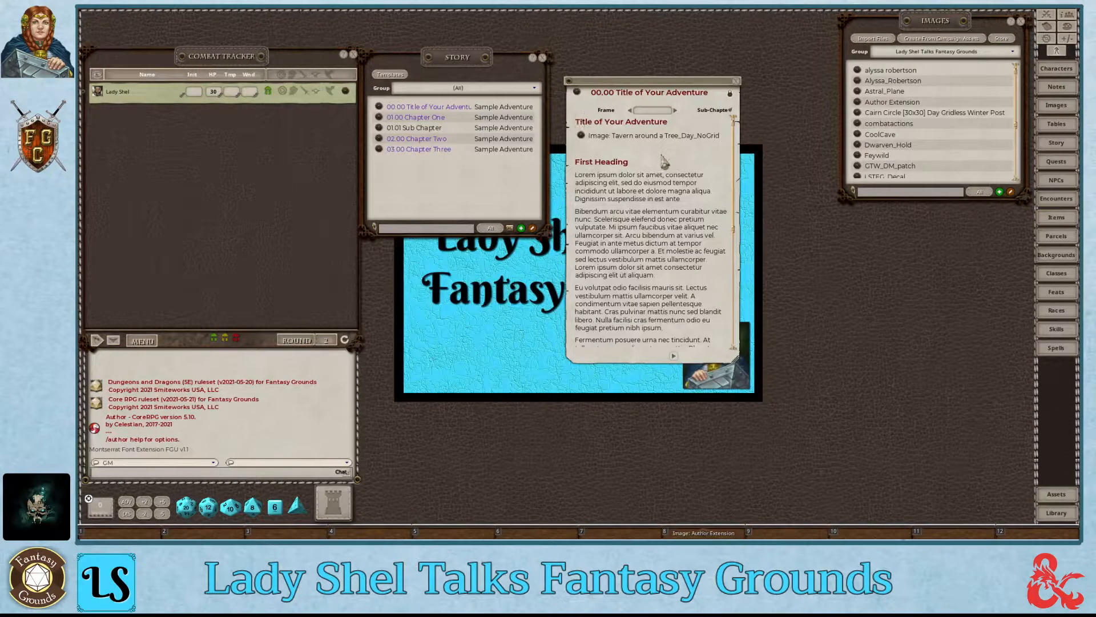
{"action": "scroll", "coordinate": [657, 257], "scroll_direction": "down", "scroll_amount": 3}
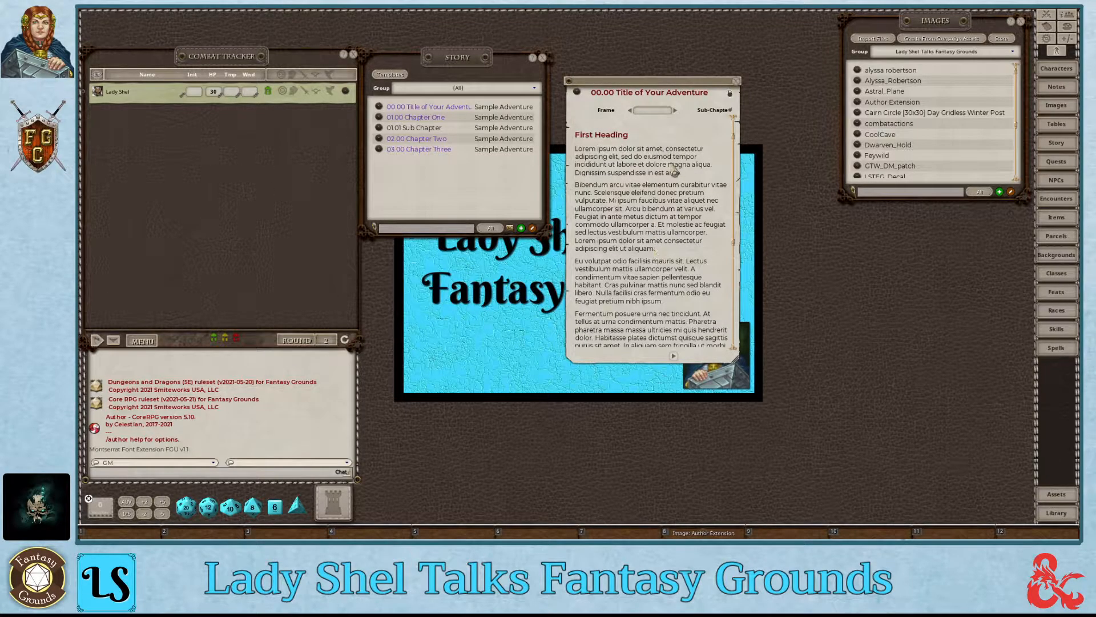
{"action": "scroll", "coordinate": [657, 209], "scroll_direction": "down", "scroll_amount": 2}
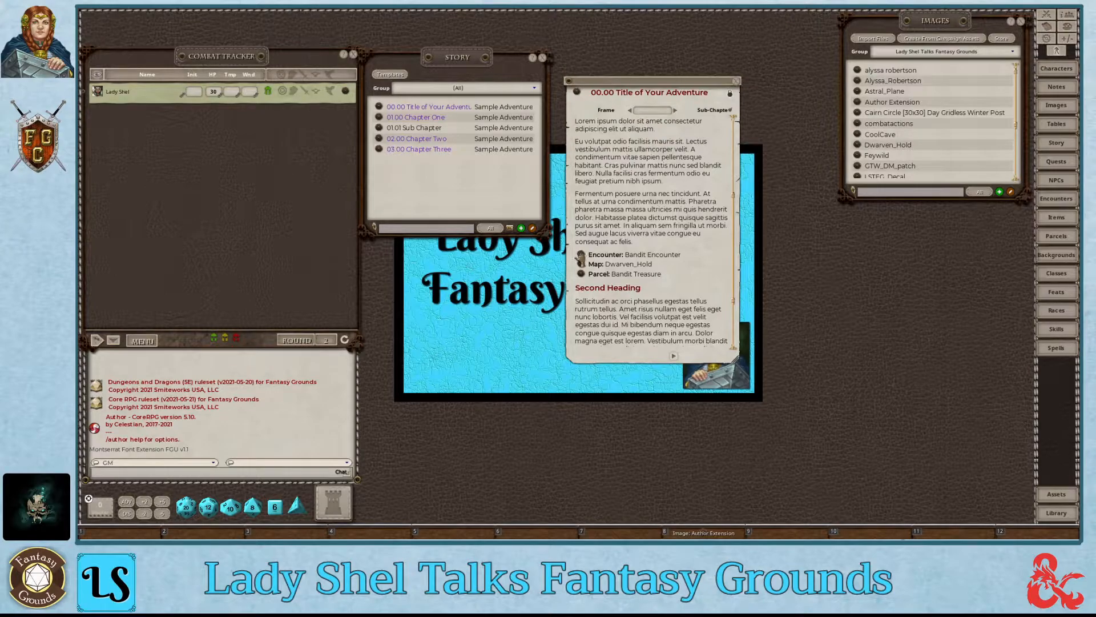
{"action": "left_click", "coordinate": [581, 254]}
{"action": "left_click", "coordinate": [861, 252]}
{"action": "left_click", "coordinate": [581, 274]}
{"action": "left_click", "coordinate": [381, 217]}
{"action": "scroll", "coordinate": [654, 234], "scroll_direction": "up", "scroll_amount": 5}
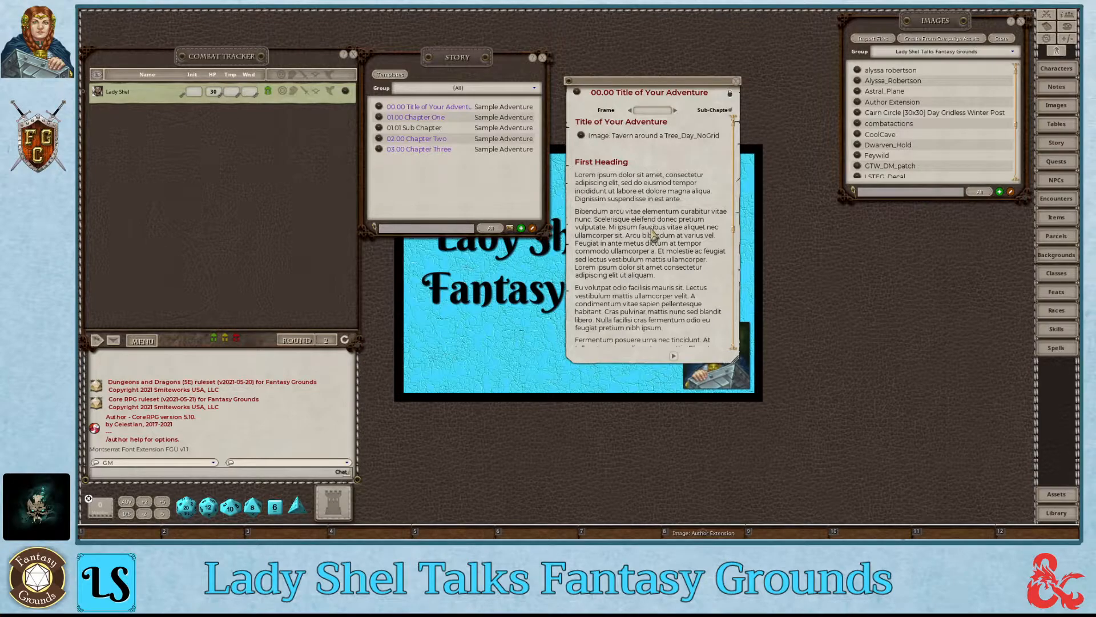
{"action": "scroll", "coordinate": [662, 189], "scroll_direction": "down", "scroll_amount": 5}
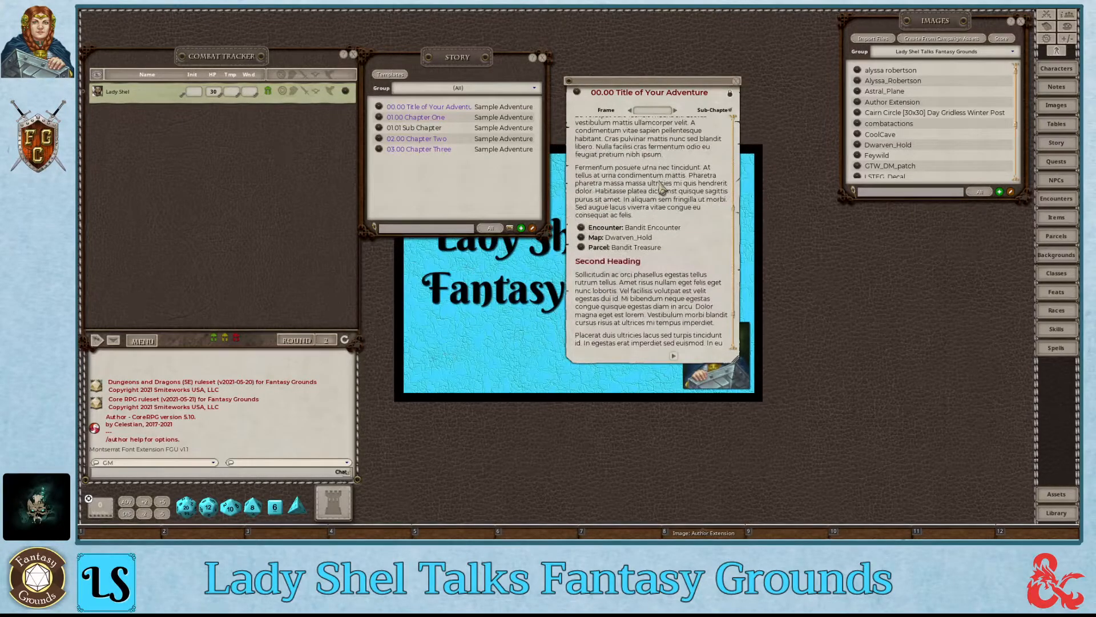
{"action": "scroll", "coordinate": [662, 188], "scroll_direction": "down", "scroll_amount": 2}
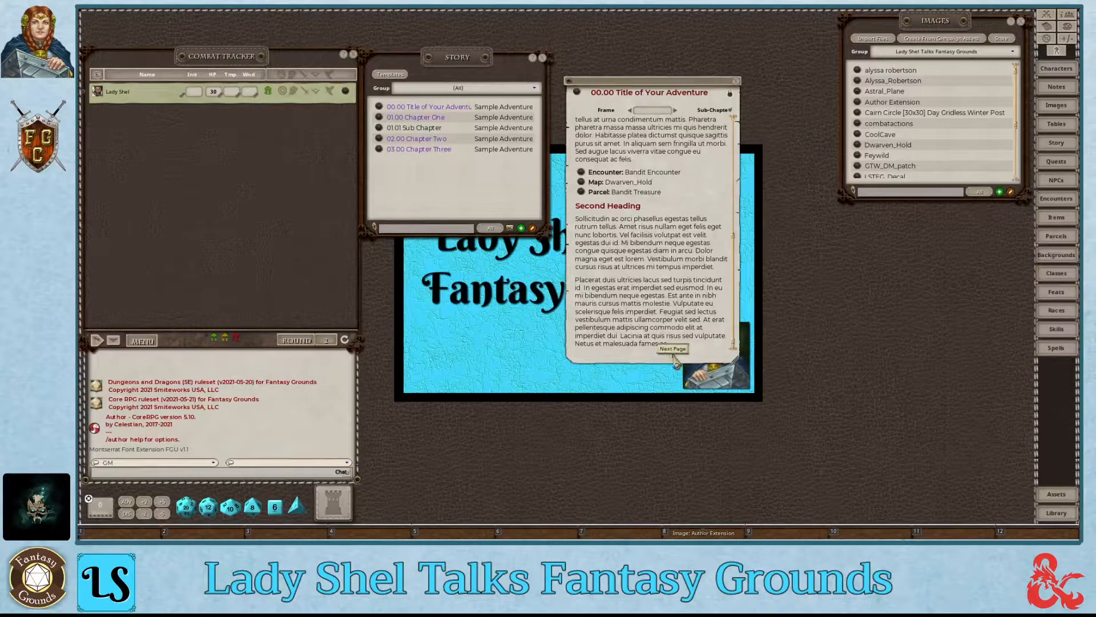
Step: Go to the 01.00 Chapter One page, view its linked frozen waterfall image and close the image
{"action": "left_click", "coordinate": [674, 359]}
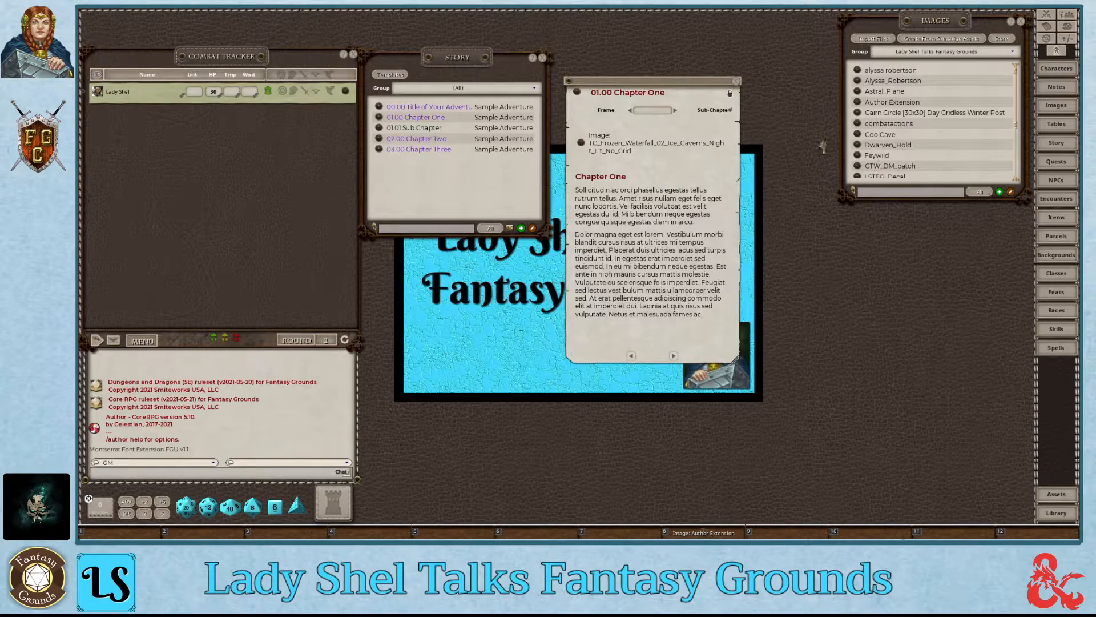
{"action": "left_click", "coordinate": [582, 143]}
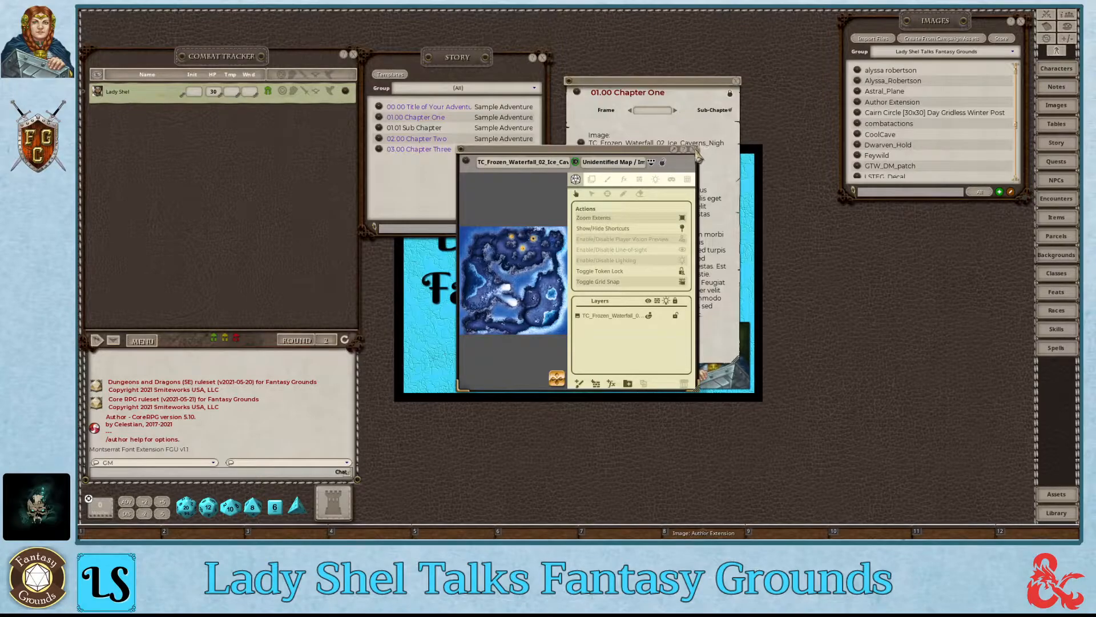
{"action": "left_click", "coordinate": [694, 150]}
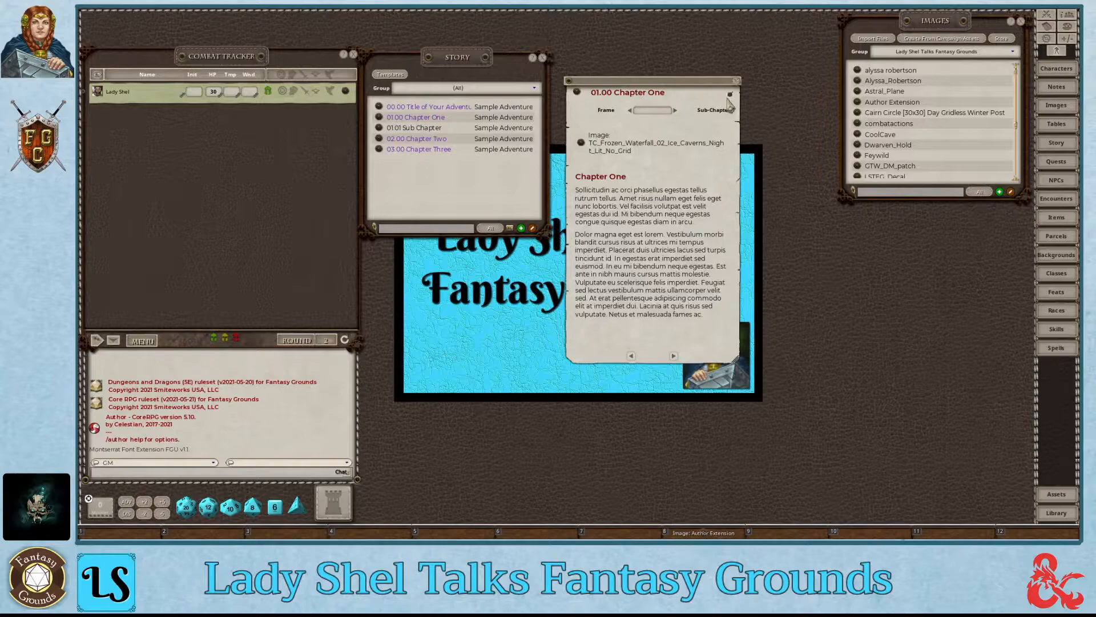
Step: Try adding a line below the image link on the Chapter One page, and remove the extra line again
{"action": "left_click", "coordinate": [640, 152]}
{"action": "key", "text": "Return"}
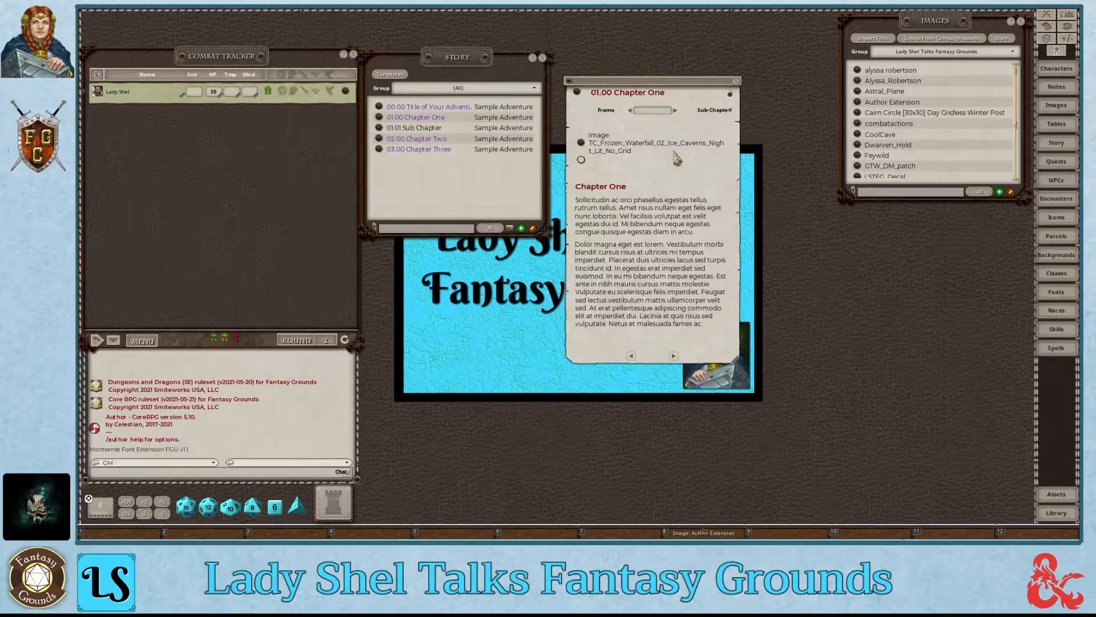
{"action": "key", "text": "ctrl"}
{"action": "key", "text": "BackSpace"}
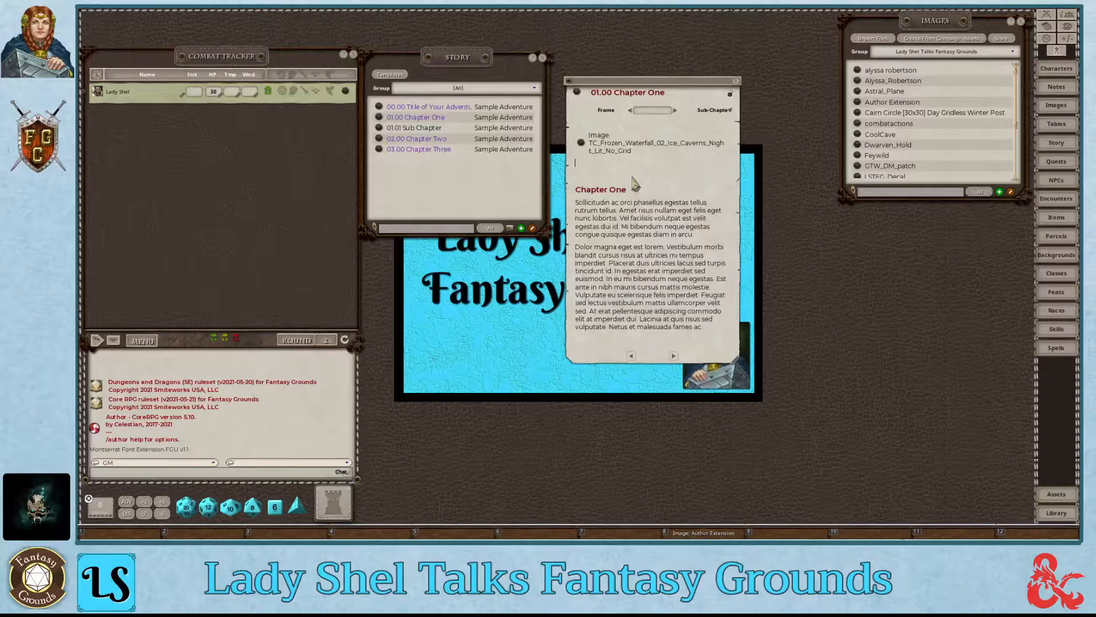
{"action": "key", "text": "Delete"}
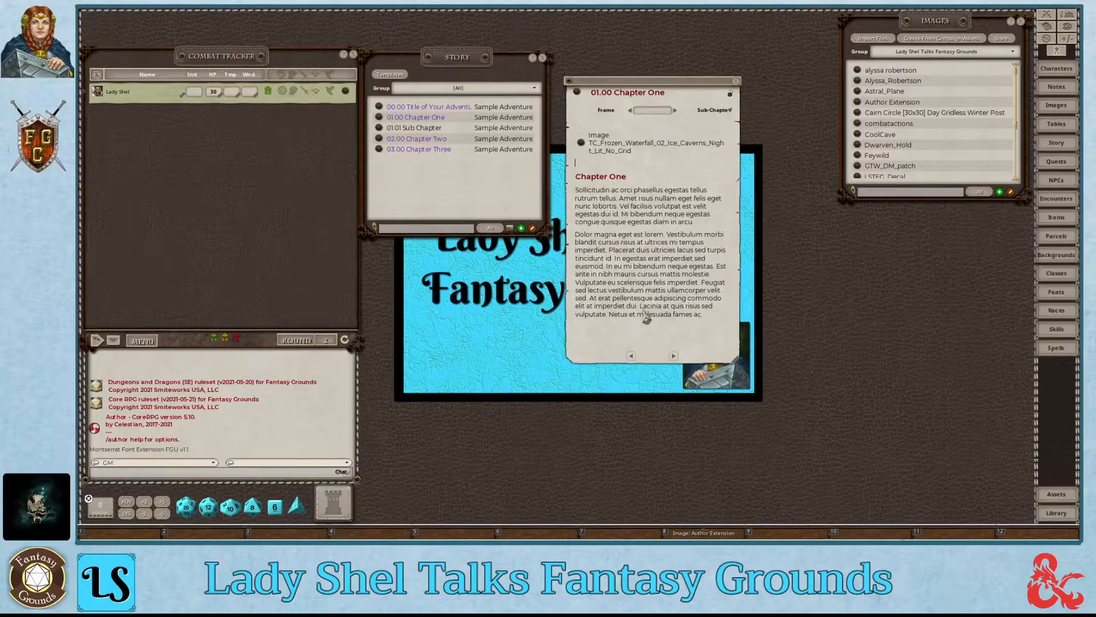
Step: Browse the 01.01 Sub Chapter and 02.00 Chapter Two pages, viewing their linked Astral_Plane and Feywild images
{"action": "left_click", "coordinate": [673, 356]}
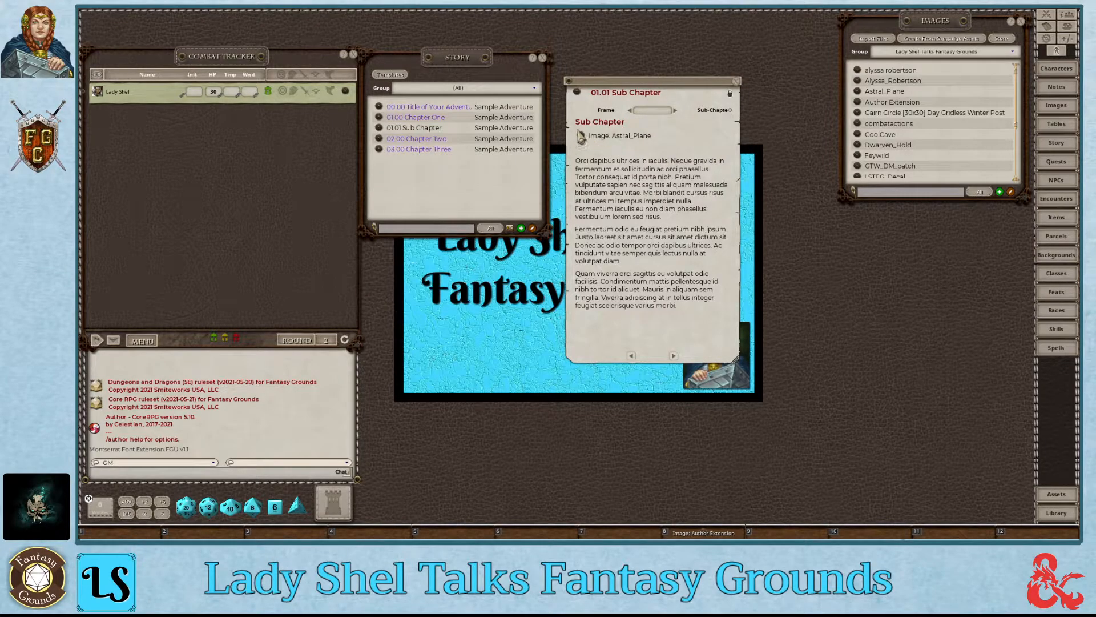
{"action": "left_click", "coordinate": [581, 138]}
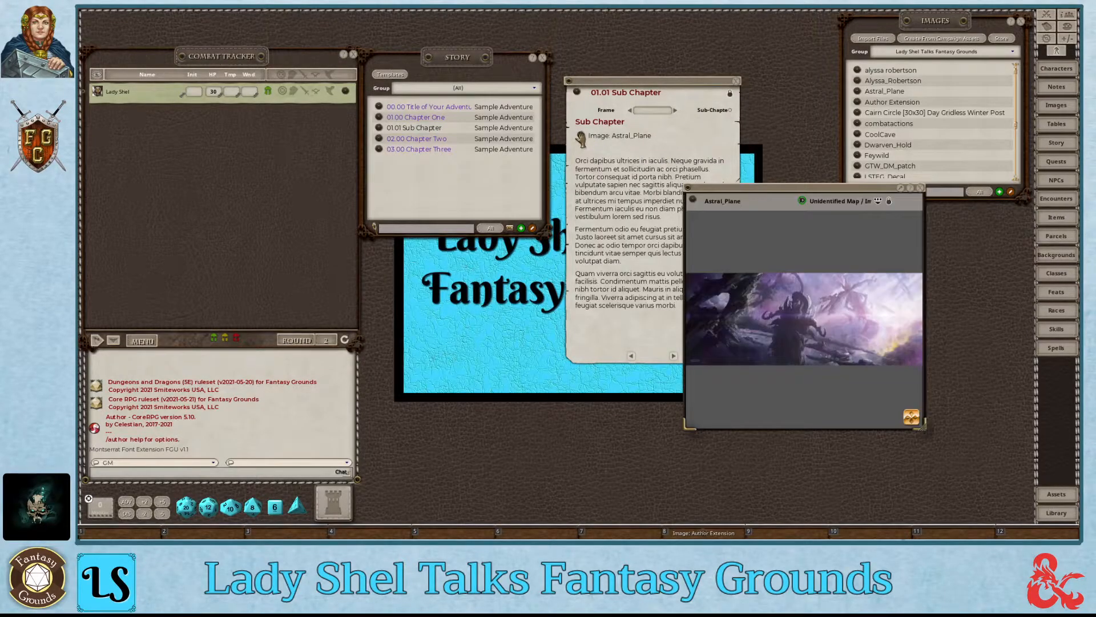
{"action": "left_click", "coordinate": [921, 188]}
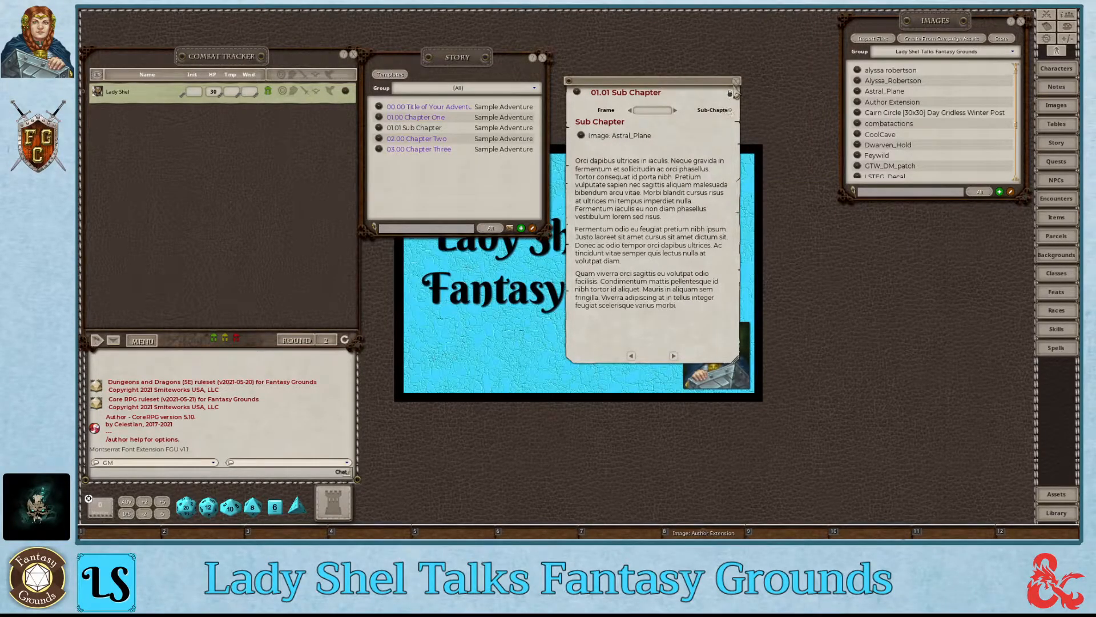
{"action": "left_click", "coordinate": [673, 355]}
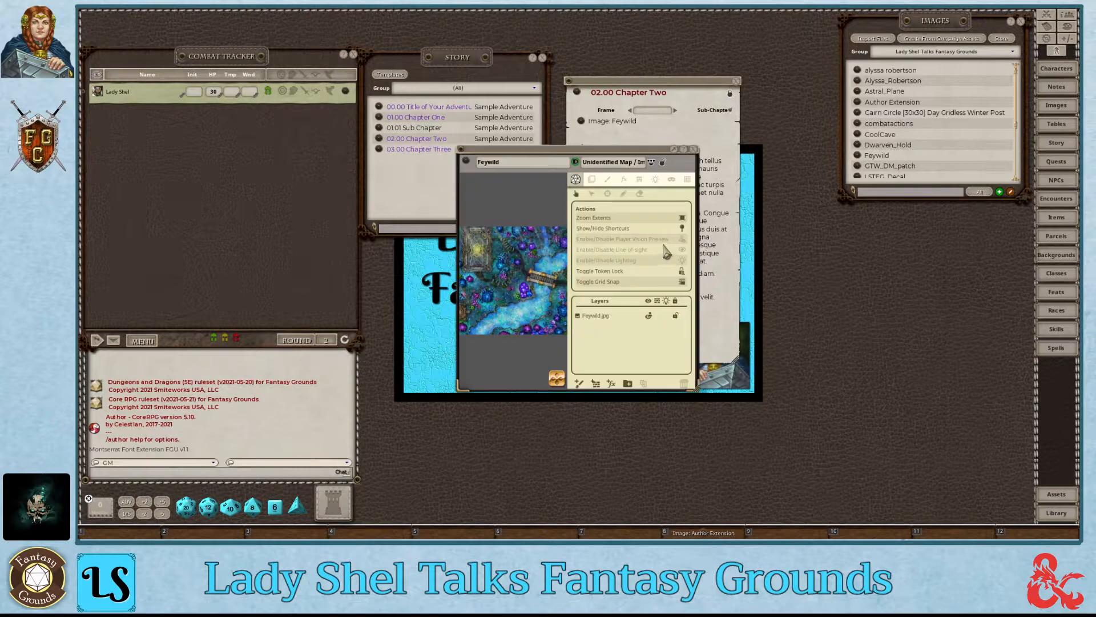
{"action": "left_click", "coordinate": [693, 150]}
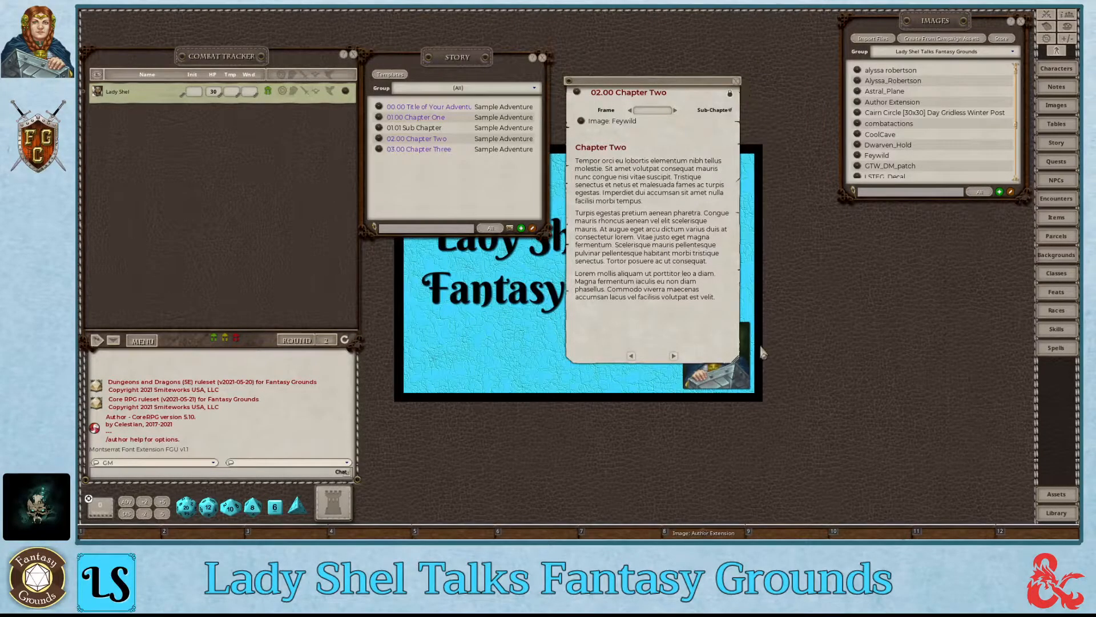
Step: View the 03.00 Chapter Three page, and close it together with the Story list
{"action": "left_click", "coordinate": [676, 362]}
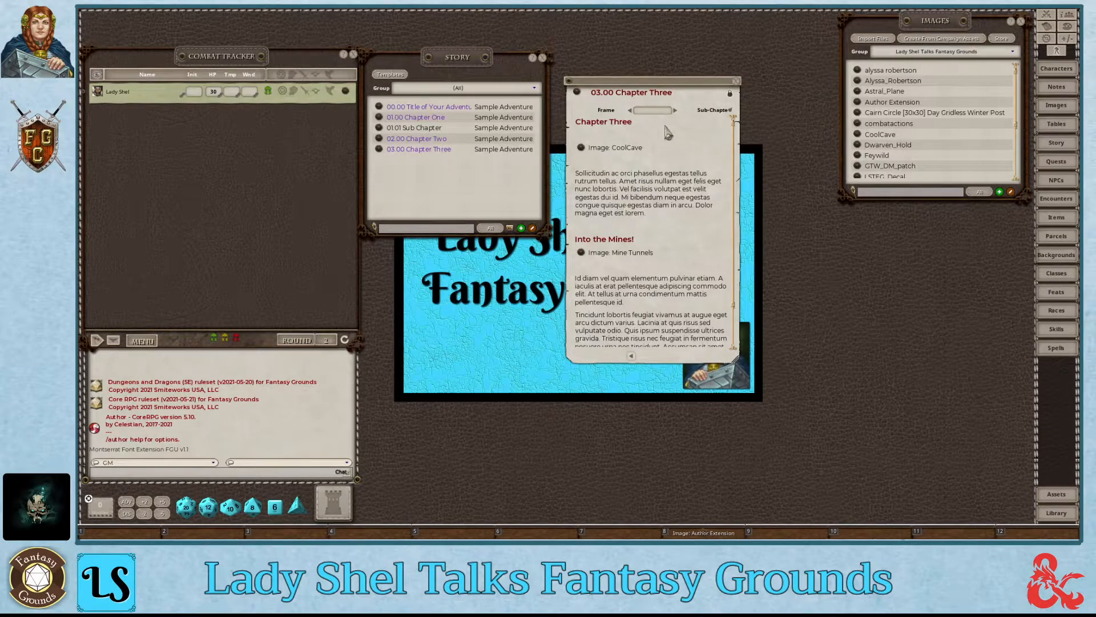
{"action": "left_click", "coordinate": [736, 81]}
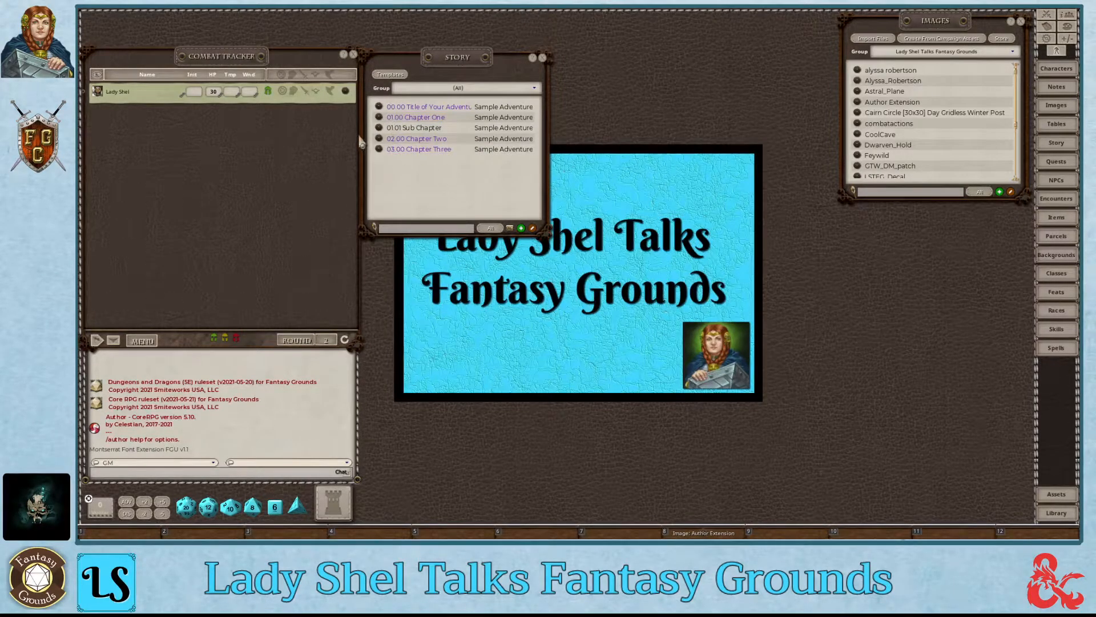
{"action": "left_click", "coordinate": [543, 58]}
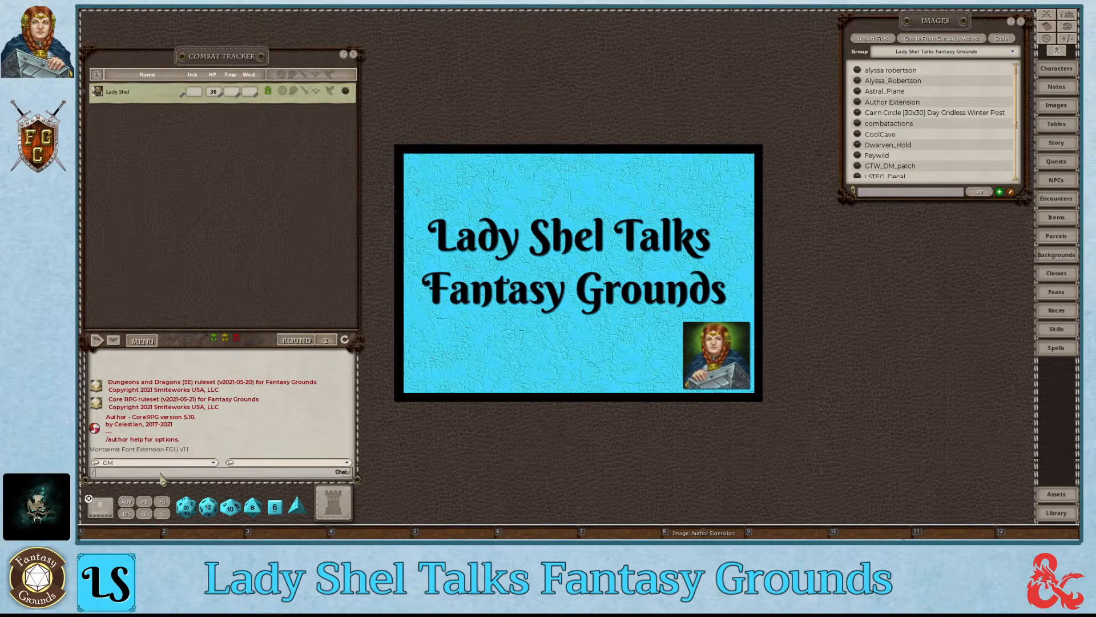
Step: Open the Module Export window with a chat command, examine the record types available for export, and close it without exporting
{"action": "type", "text": "port"}
{"action": "key", "text": "Return"}
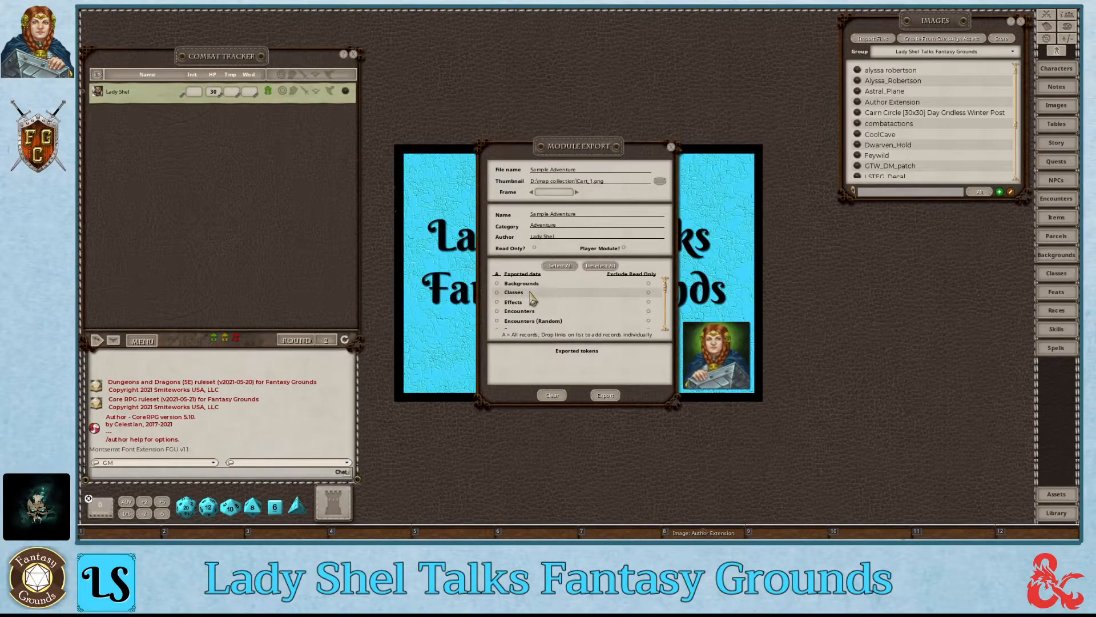
{"action": "scroll", "coordinate": [533, 297], "scroll_direction": "down", "scroll_amount": 3}
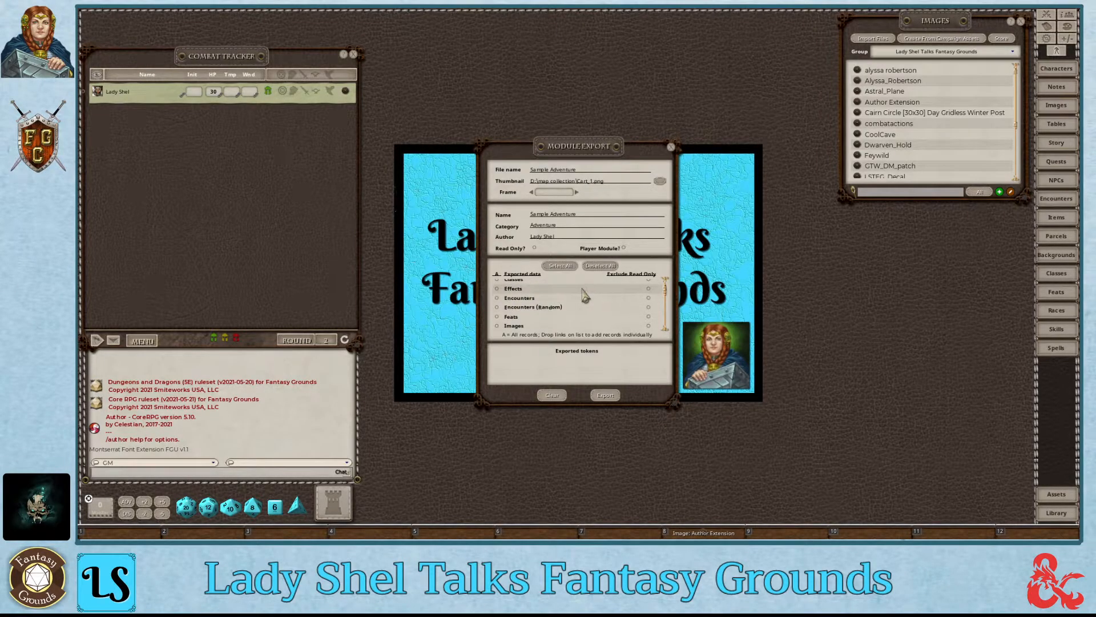
{"action": "scroll", "coordinate": [580, 300], "scroll_direction": "down", "scroll_amount": 4}
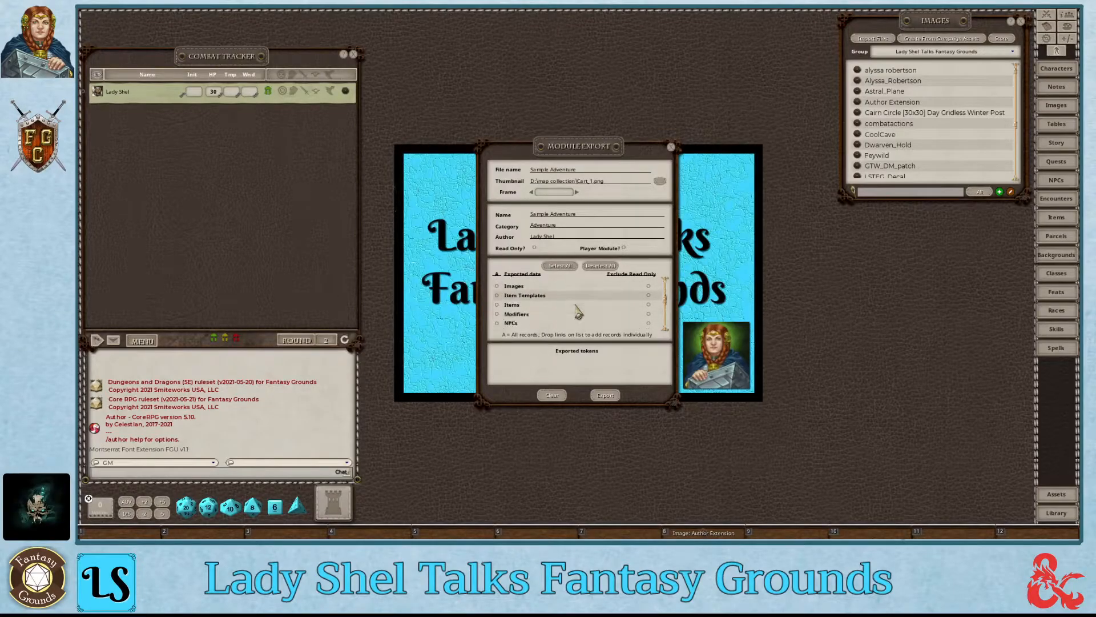
{"action": "scroll", "coordinate": [525, 314], "scroll_direction": "down", "scroll_amount": 2}
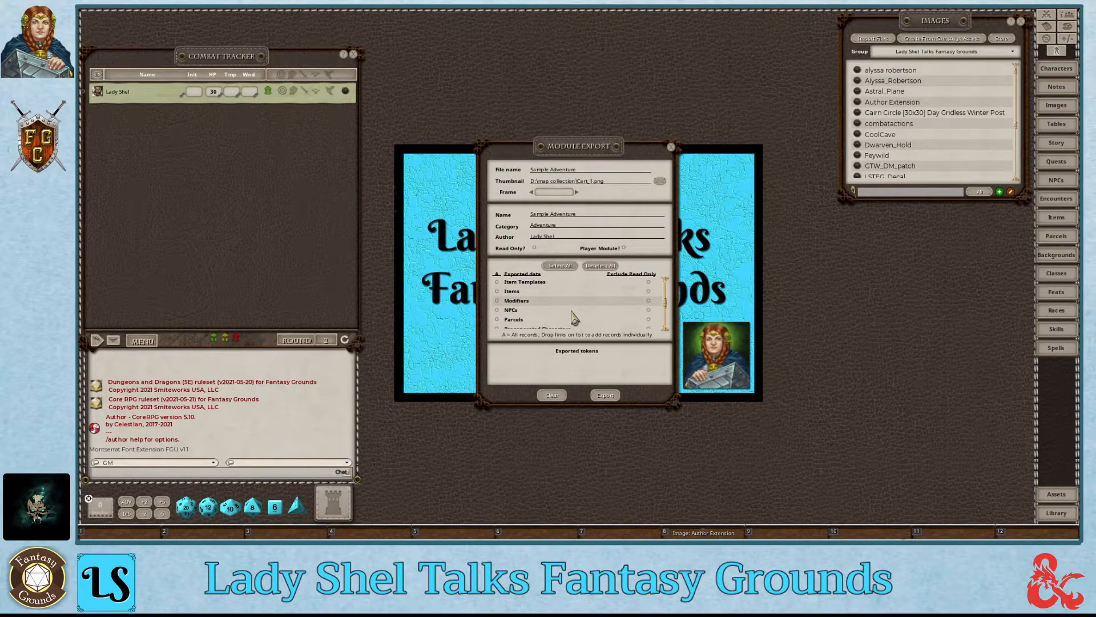
{"action": "scroll", "coordinate": [520, 314], "scroll_direction": "down", "scroll_amount": 3}
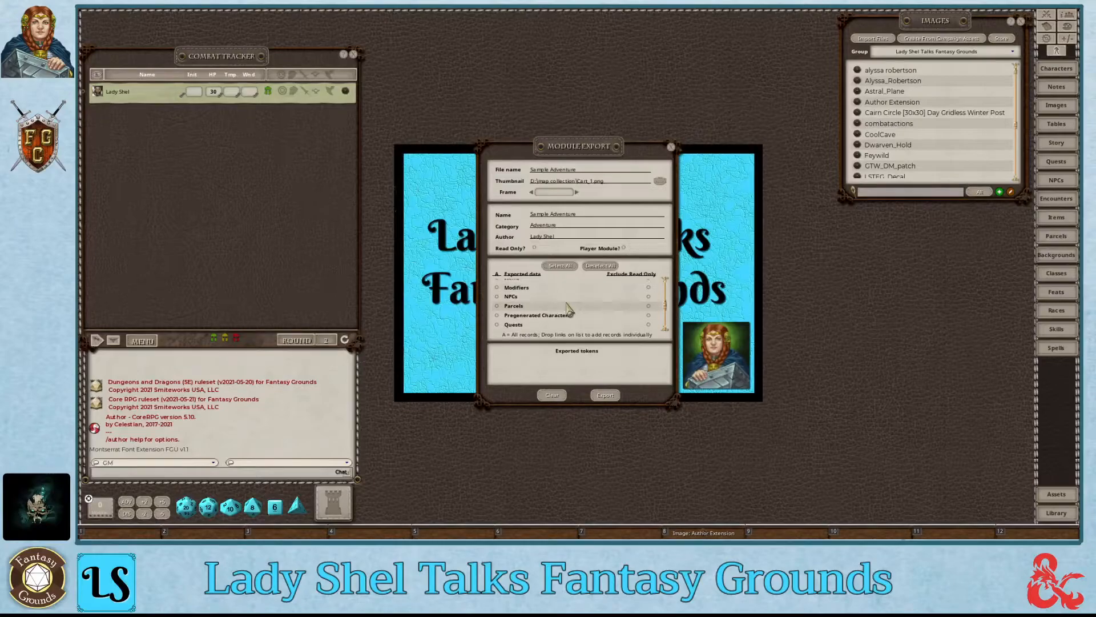
{"action": "scroll", "coordinate": [528, 305], "scroll_direction": "down", "scroll_amount": 3}
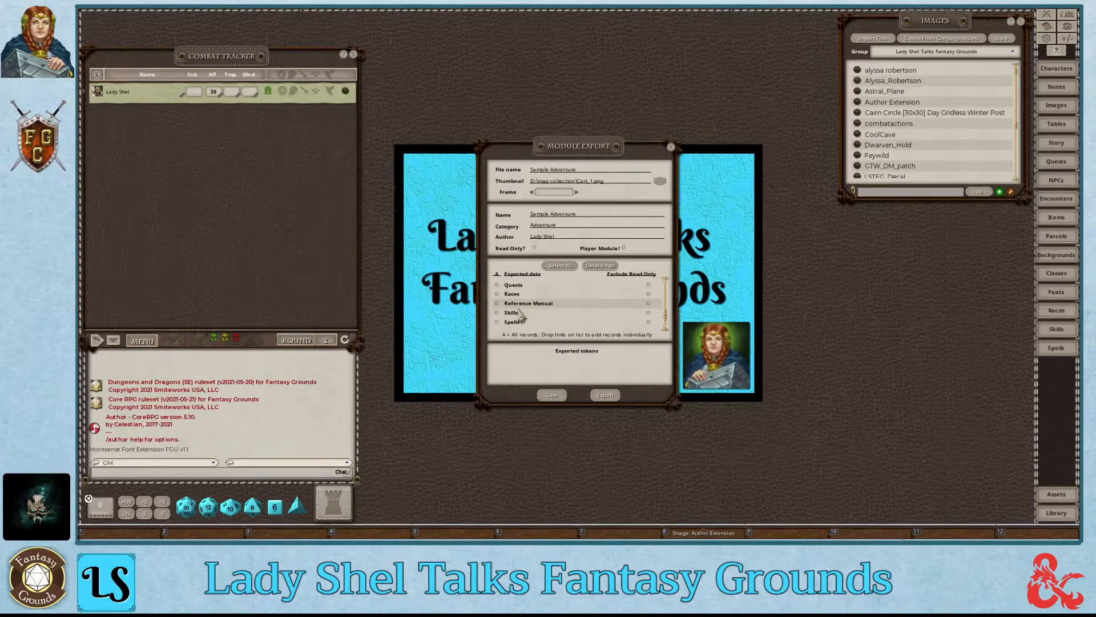
{"action": "scroll", "coordinate": [540, 311], "scroll_direction": "down", "scroll_amount": 3}
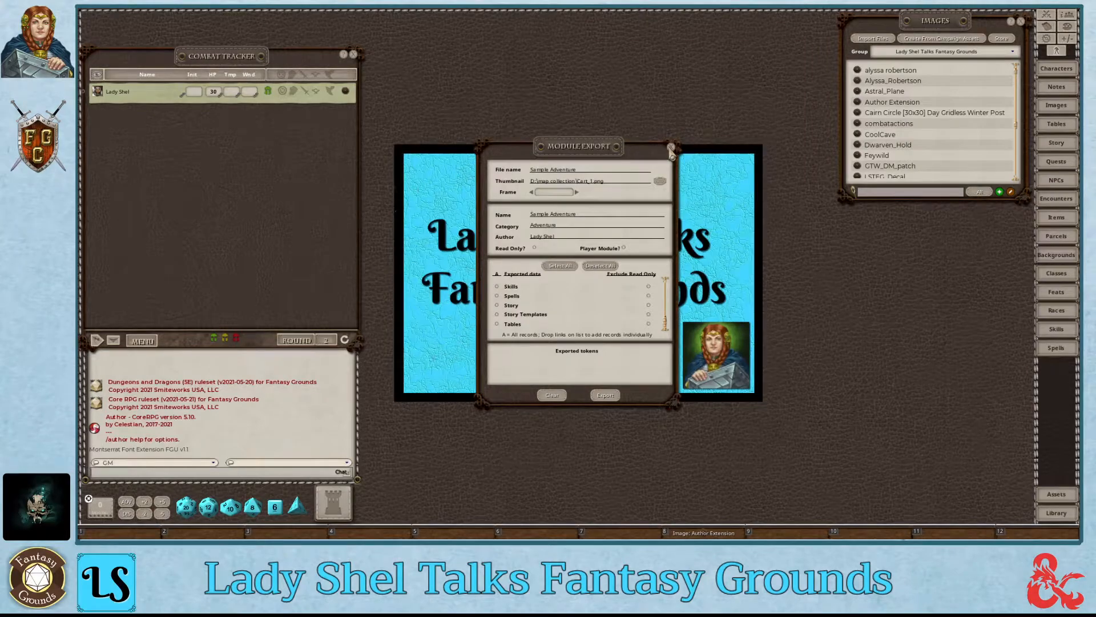
{"action": "left_click", "coordinate": [671, 148]}
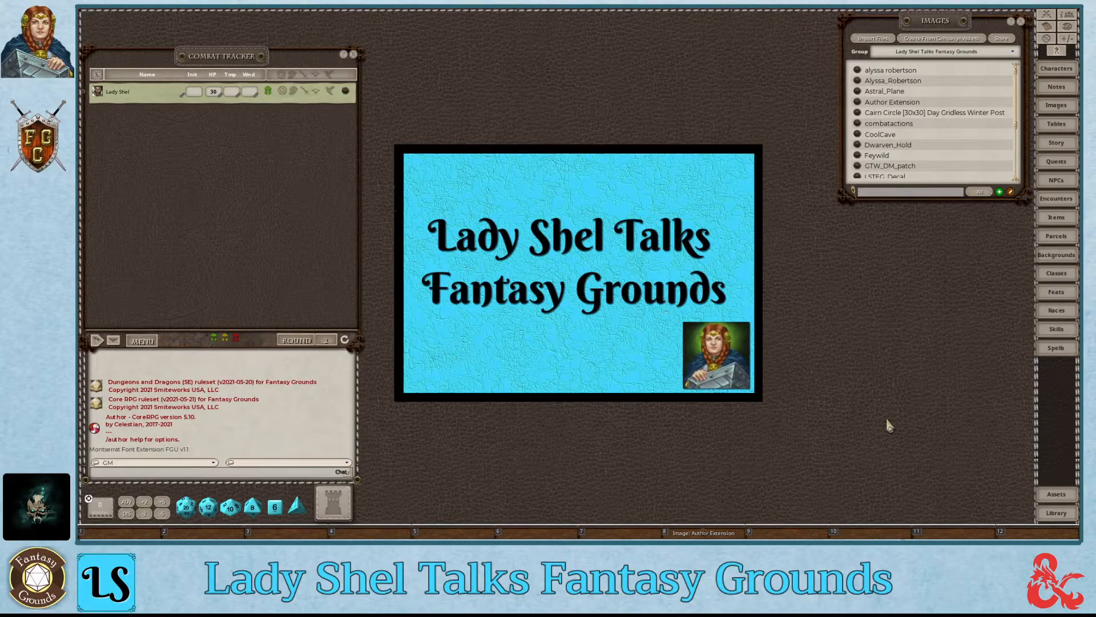
Step: Find the Sample Adventure module by searching the library's data modules for "sample", load it, and close the module activation window
{"action": "left_click", "coordinate": [1057, 513]}
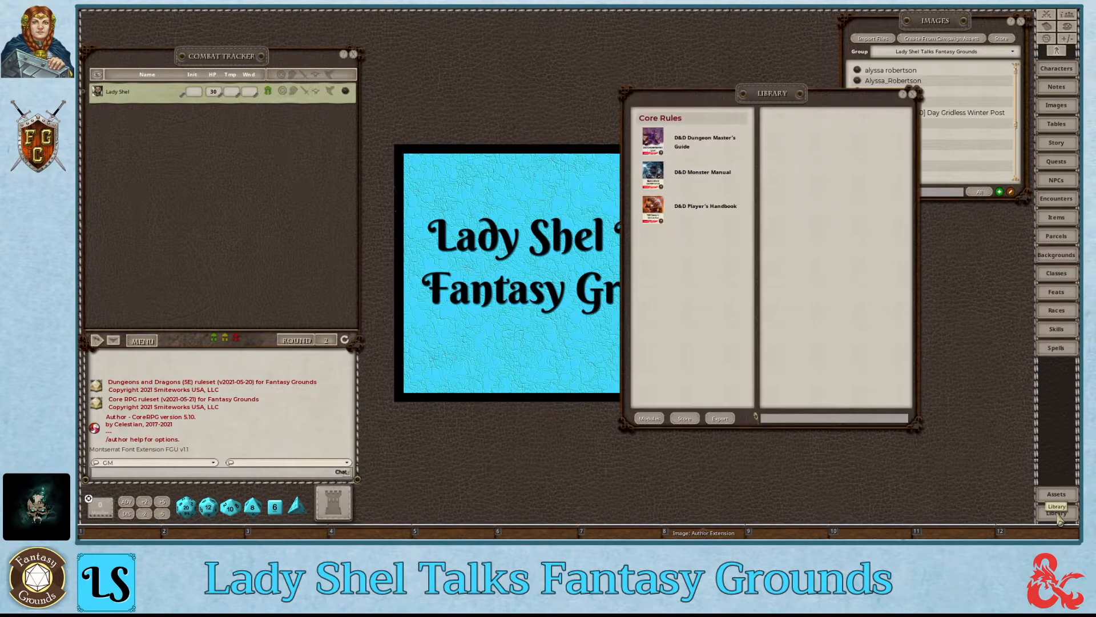
{"action": "left_click", "coordinate": [642, 419]}
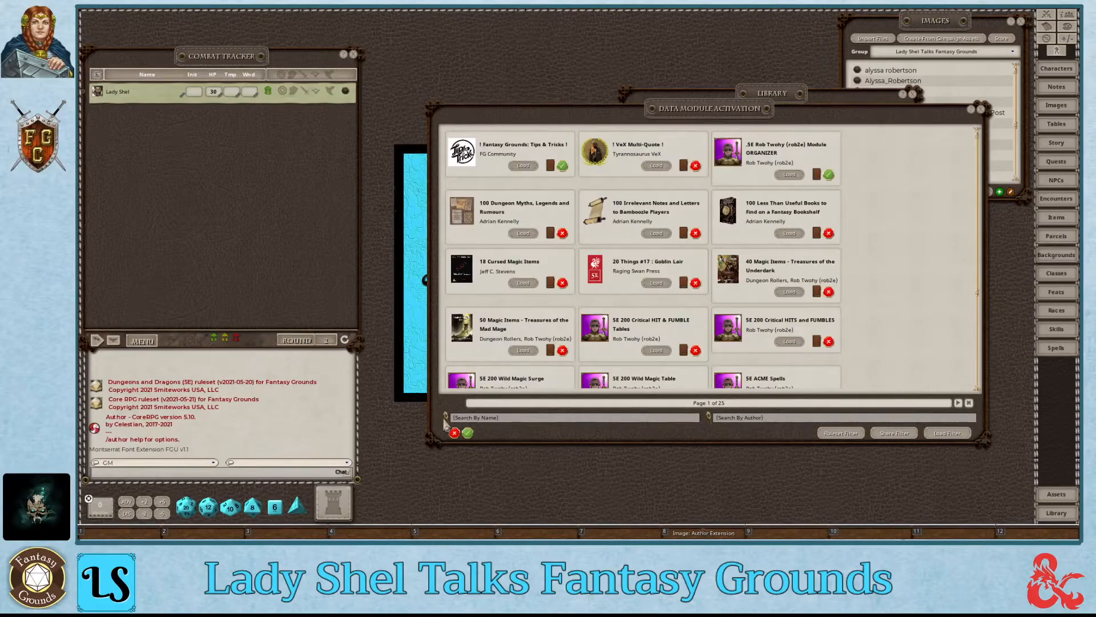
{"action": "left_click", "coordinate": [474, 419]}
{"action": "key", "text": "Return"}
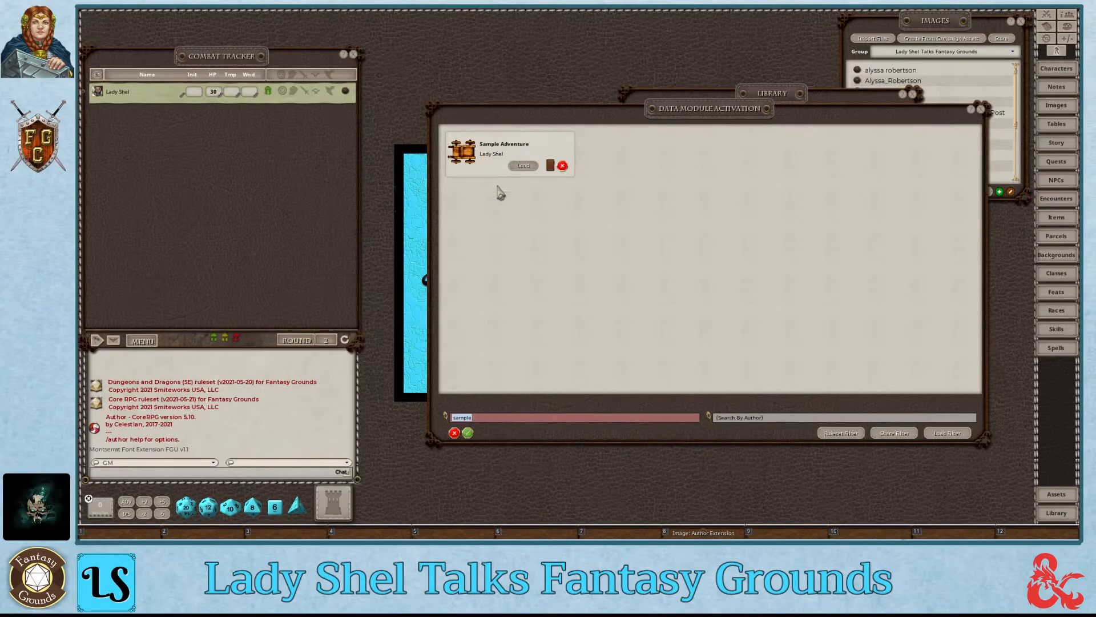
{"action": "left_click", "coordinate": [519, 167]}
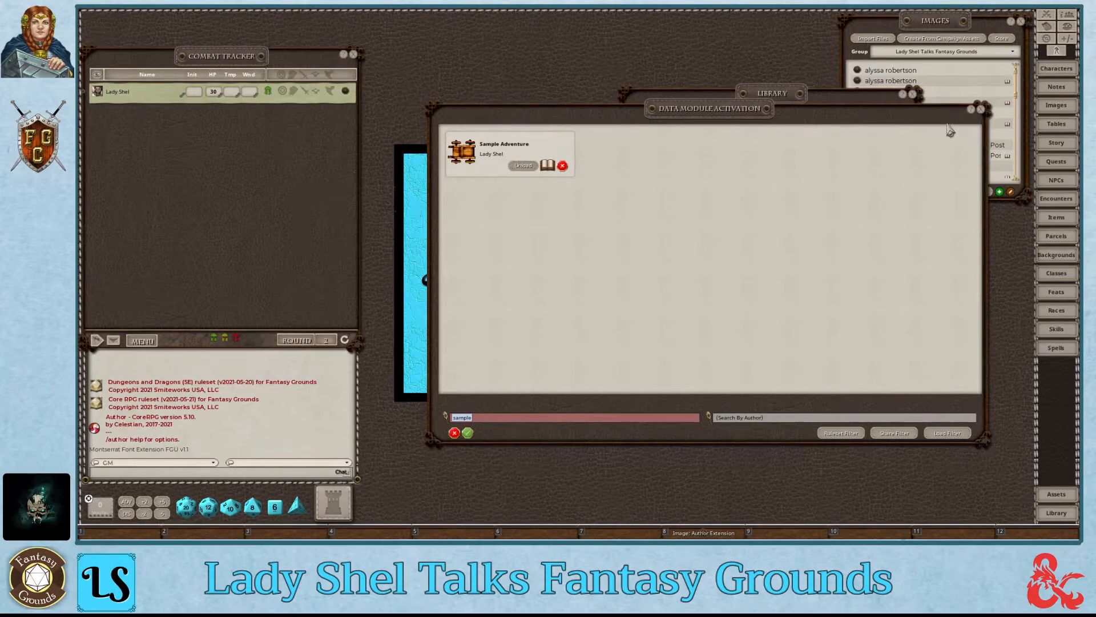
{"action": "left_click", "coordinate": [981, 109]}
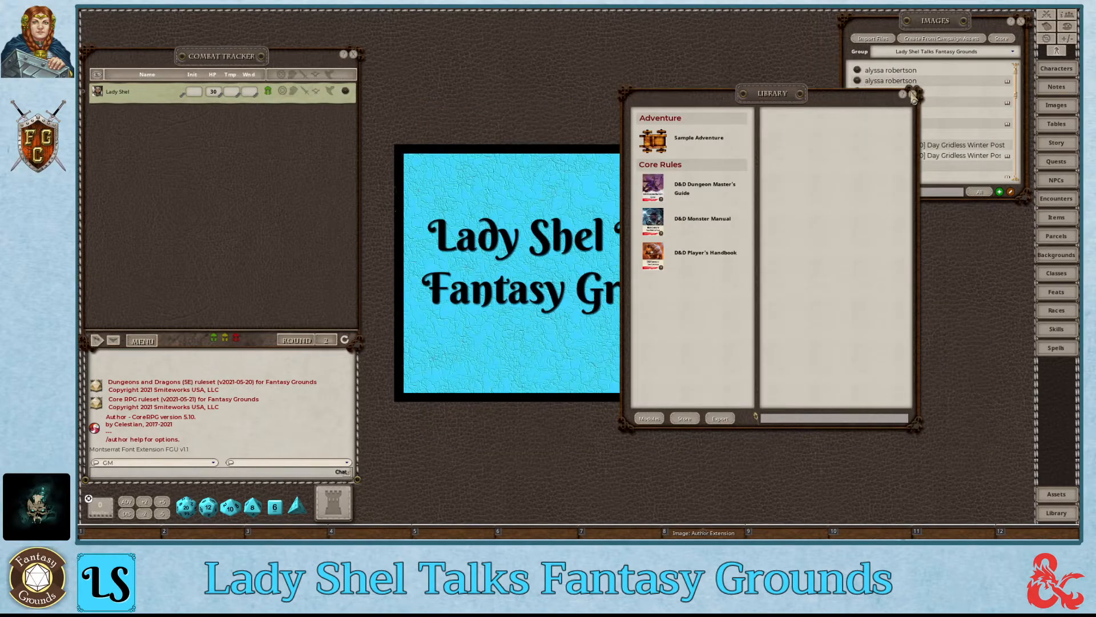
Step: Open the Sample Adventure's Reference Manual from the library, close the library, and reposition and enlarge the manual window
{"action": "left_click", "coordinate": [708, 142]}
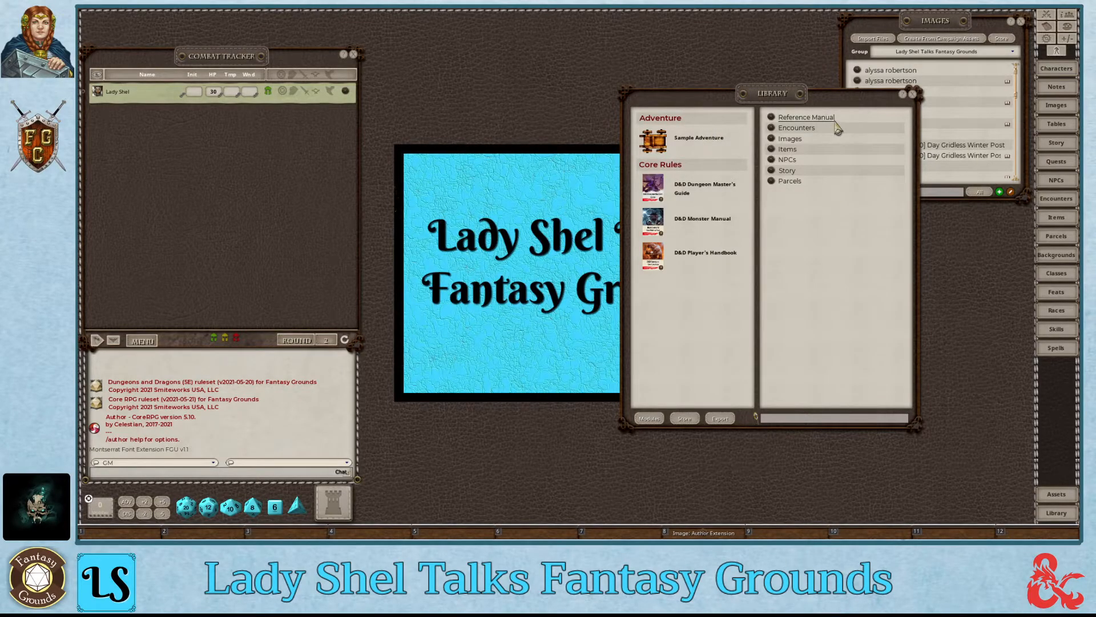
{"action": "left_click", "coordinate": [772, 118]}
{"action": "left_click_drag", "start_coordinate": [578, 139], "coordinate": [333, 114]}
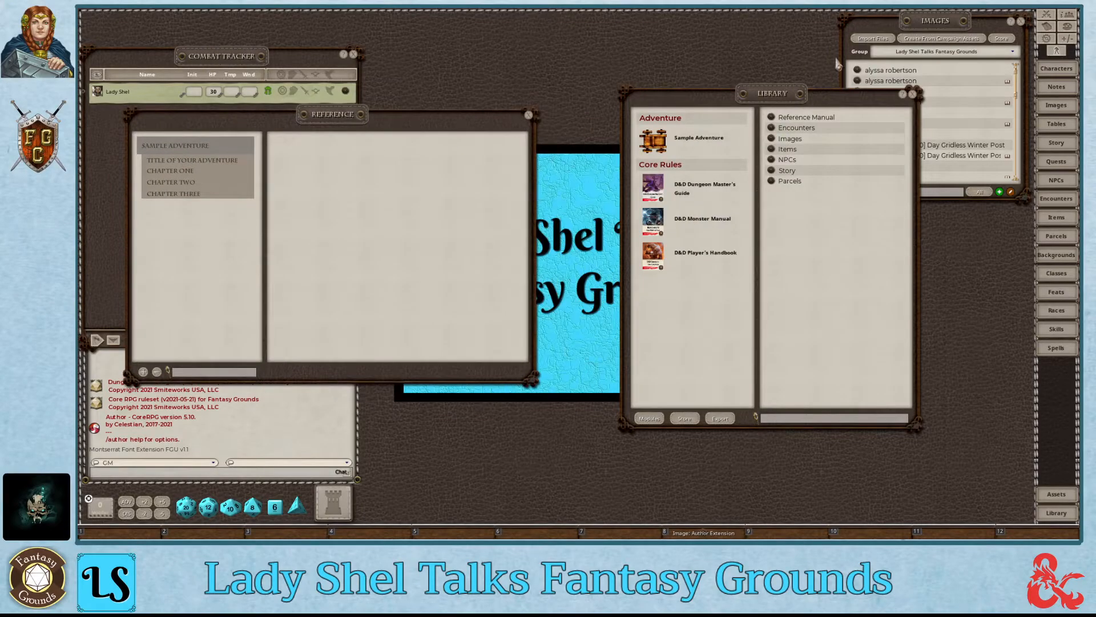
{"action": "left_click", "coordinate": [915, 96]}
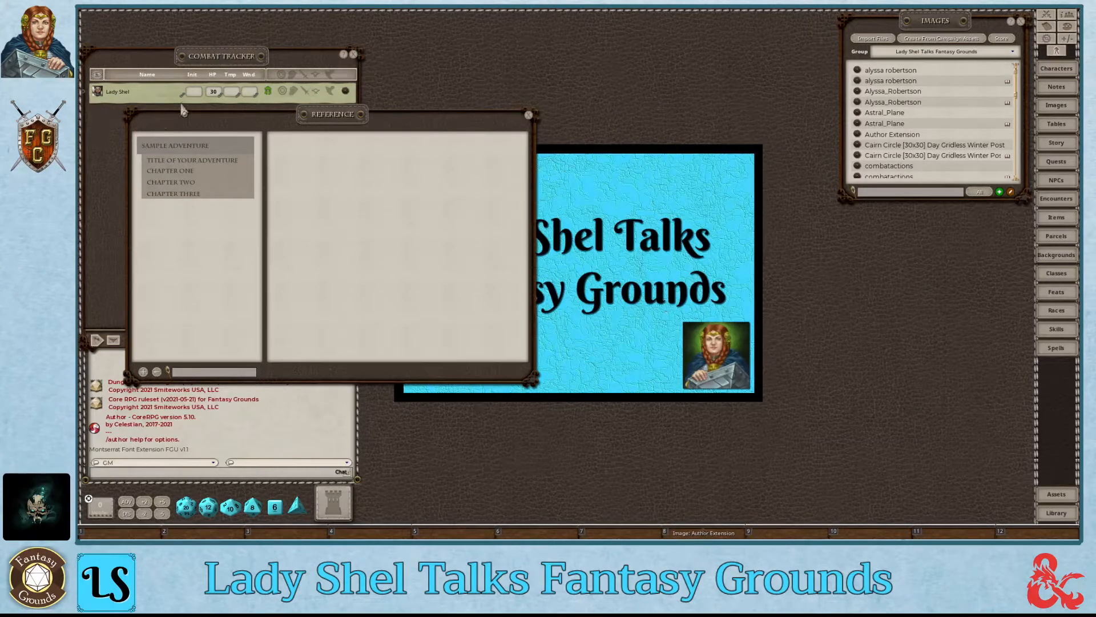
{"action": "left_click_drag", "start_coordinate": [344, 120], "coordinate": [396, 76]}
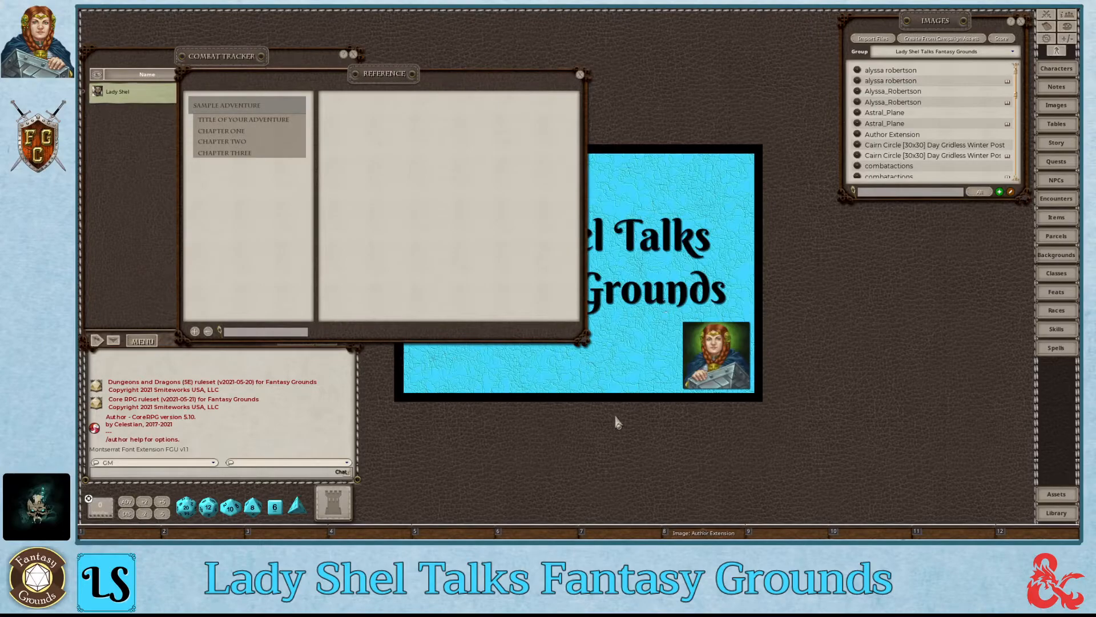
{"action": "left_click_drag", "start_coordinate": [585, 340], "coordinate": [875, 446]}
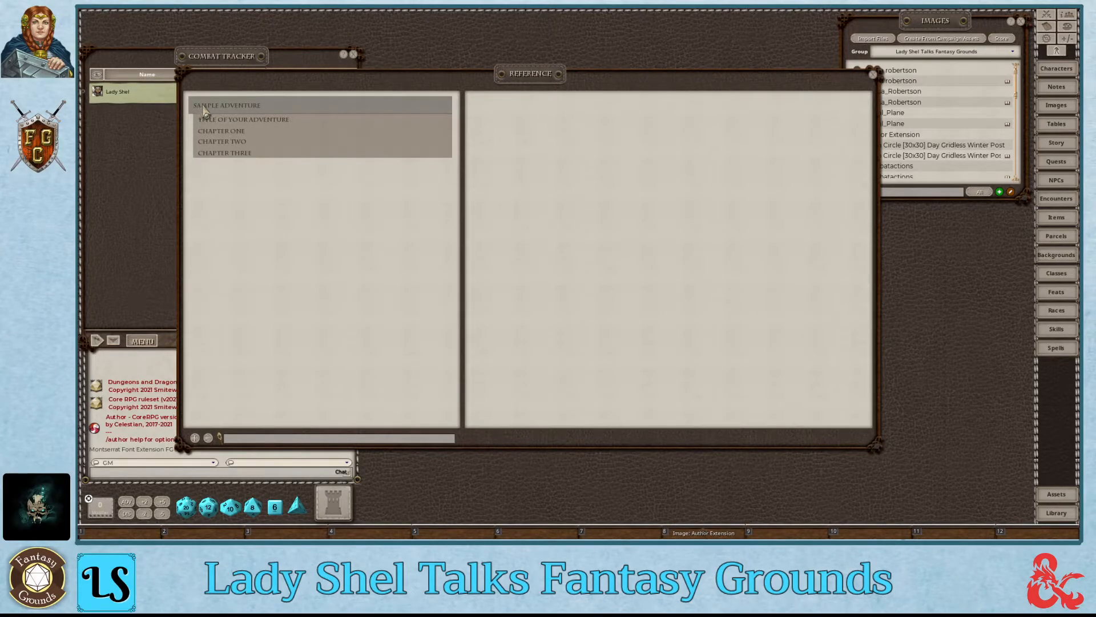
Step: View the manual's Title of Your Adventure page, open its tavern map image, look at the record sharing options, and close the image
{"action": "left_click", "coordinate": [275, 123]}
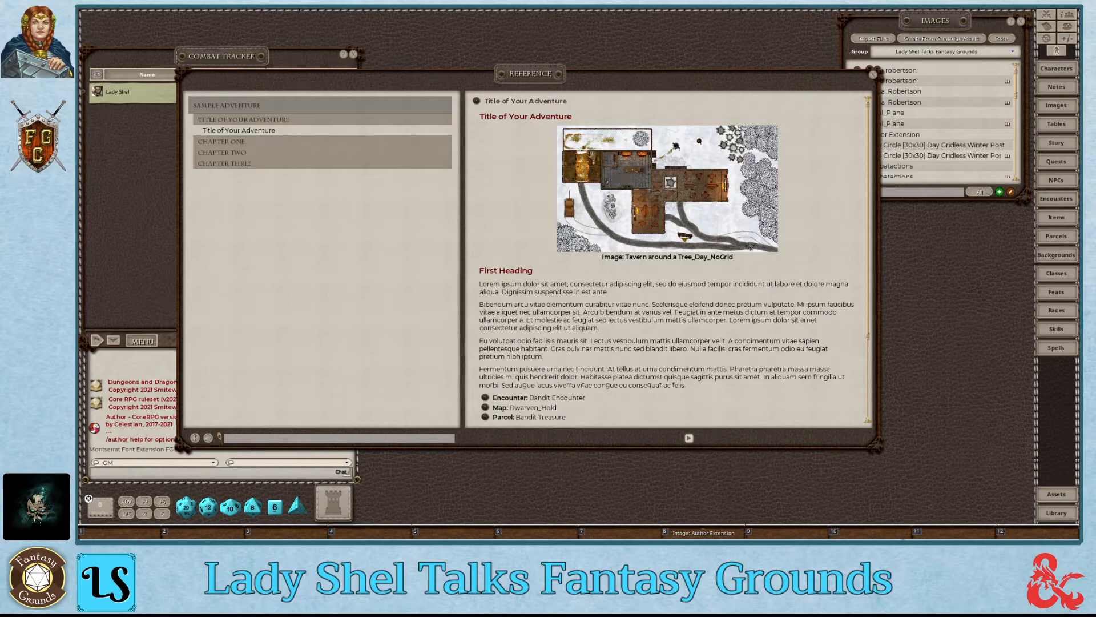
{"action": "left_click", "coordinate": [591, 152]}
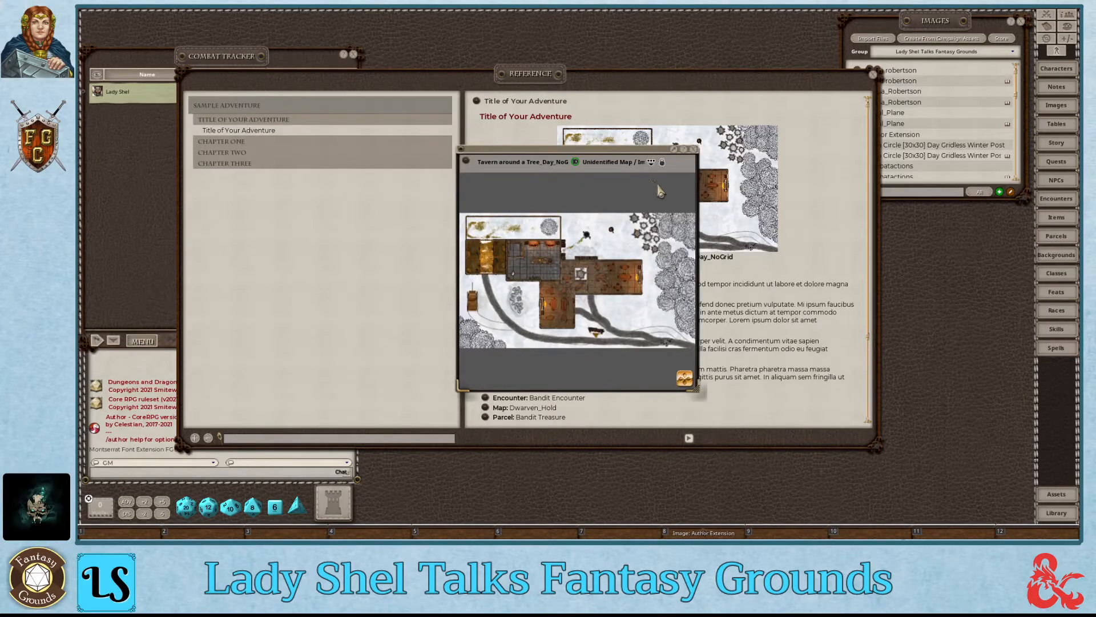
{"action": "right_click", "coordinate": [550, 280]}
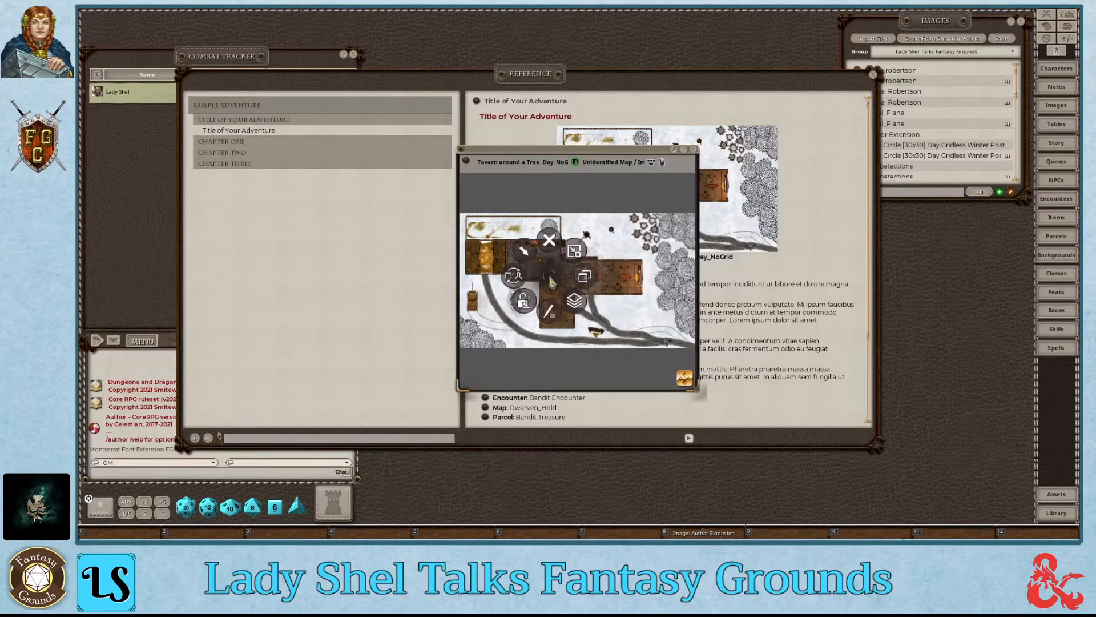
{"action": "left_click", "coordinate": [516, 278]}
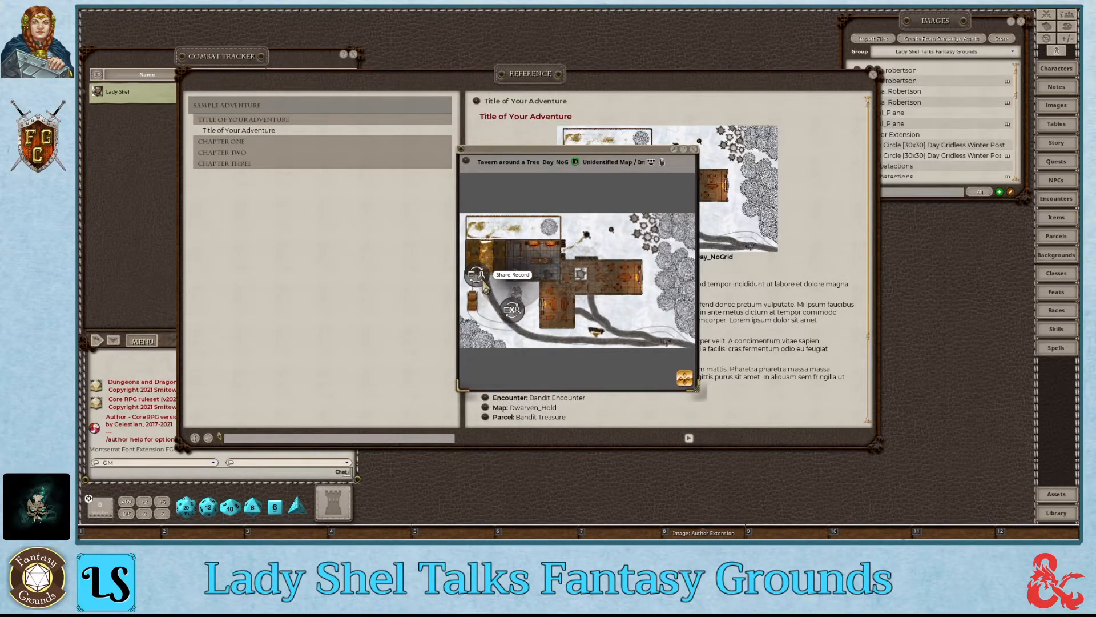
{"action": "left_click", "coordinate": [693, 152]}
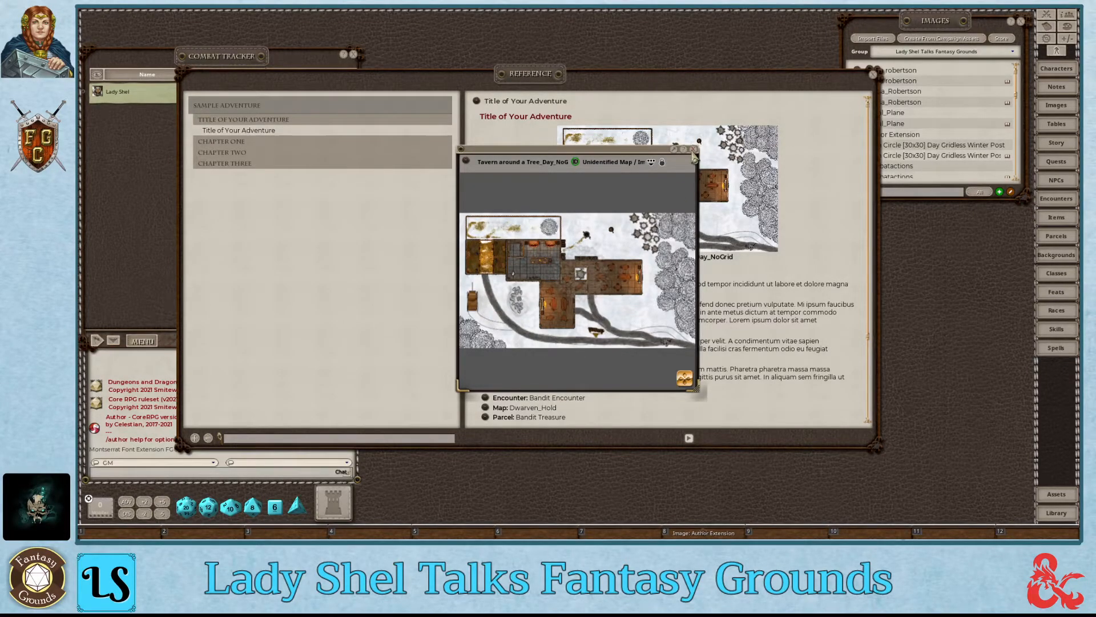
{"action": "left_click", "coordinate": [693, 149]}
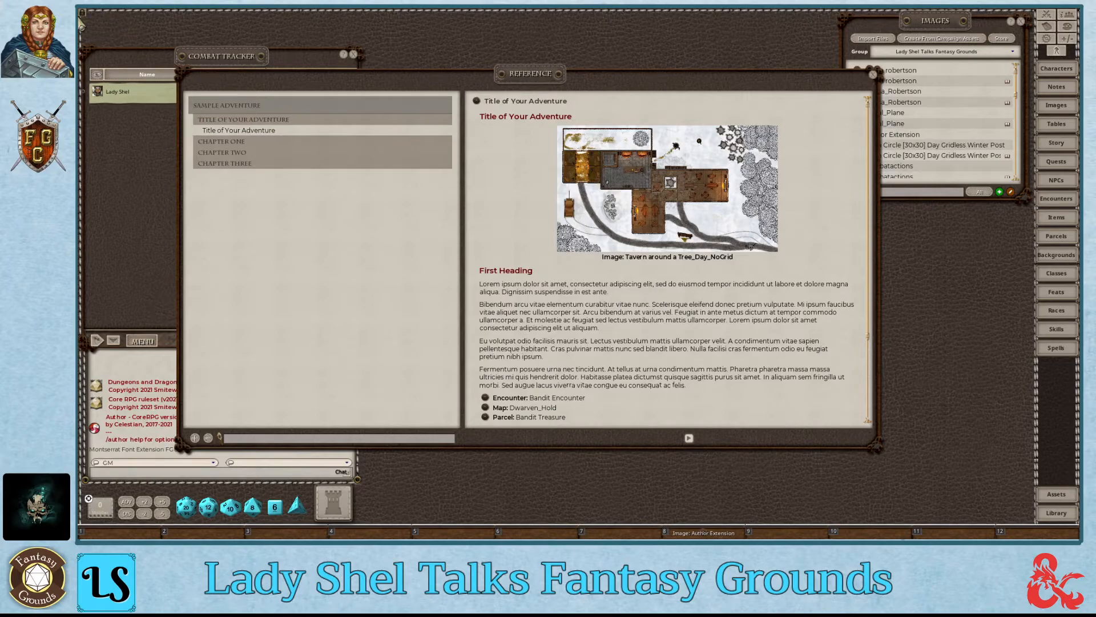
Step: Read the rest of the Title of Your Adventure page, including its encounter, map and parcel links, and try paging forward
{"action": "scroll", "coordinate": [679, 297], "scroll_direction": "down", "scroll_amount": 2}
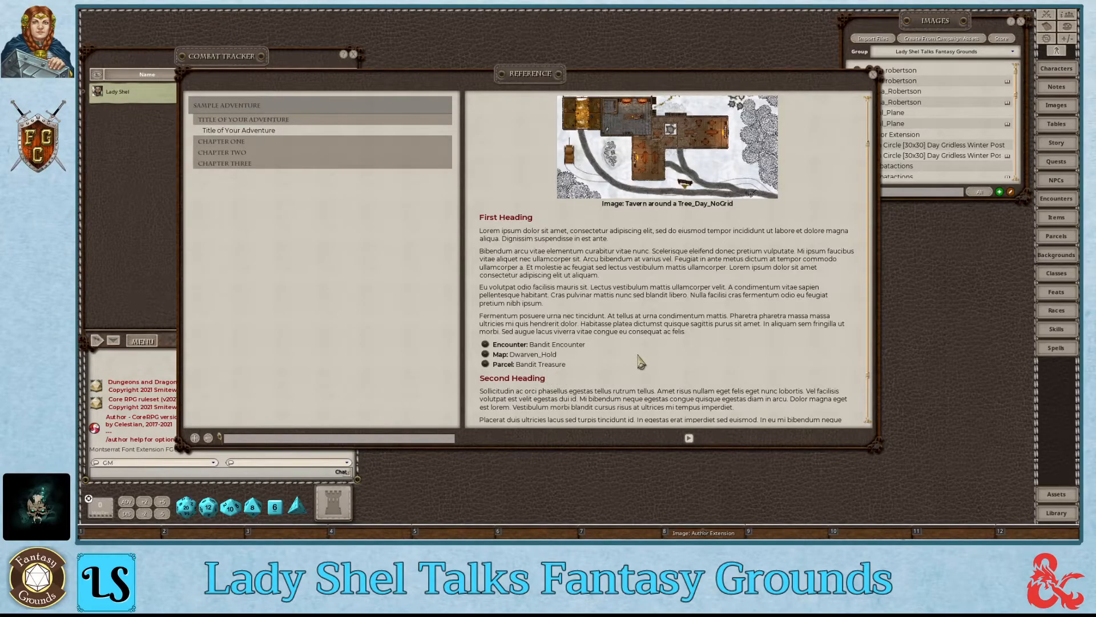
{"action": "scroll", "coordinate": [640, 361], "scroll_direction": "down", "scroll_amount": 2}
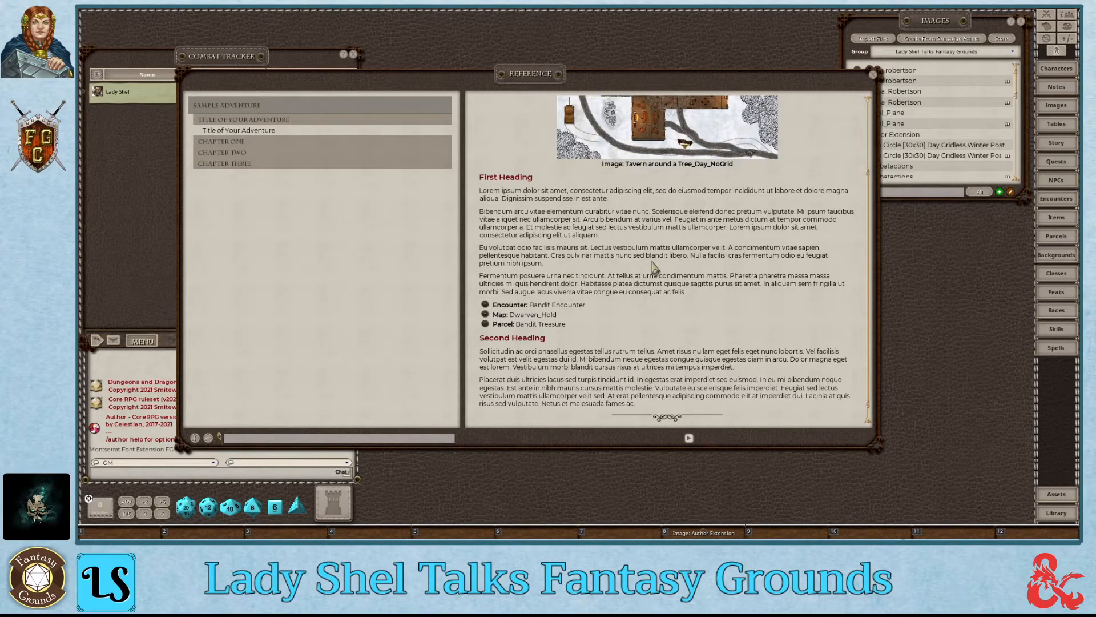
{"action": "scroll", "coordinate": [665, 265], "scroll_direction": "down", "scroll_amount": 1}
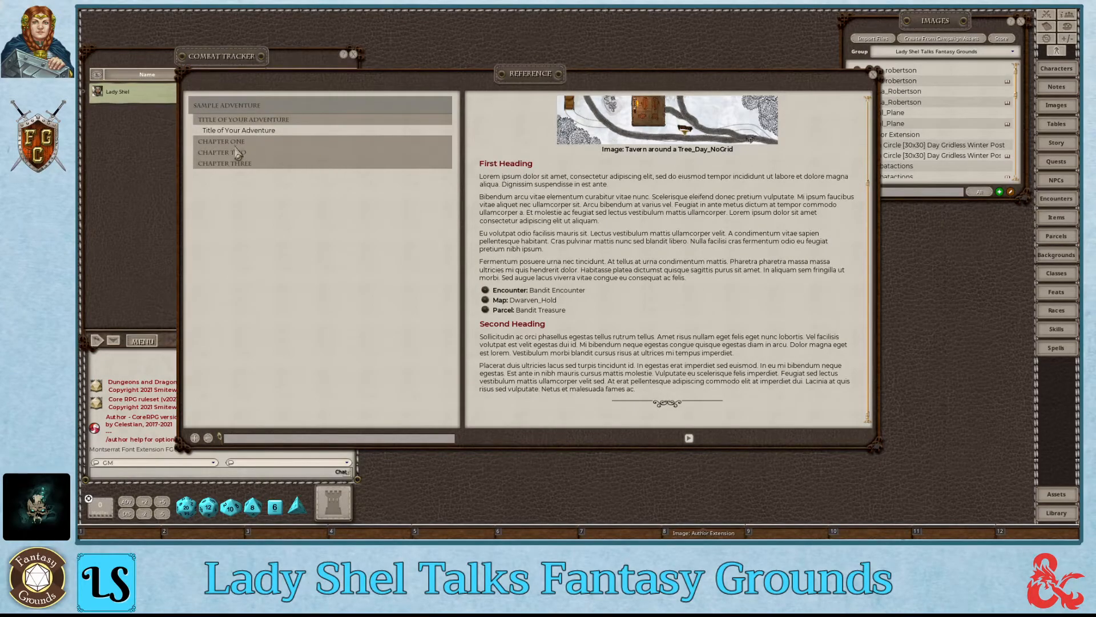
{"action": "left_click", "coordinate": [690, 441]}
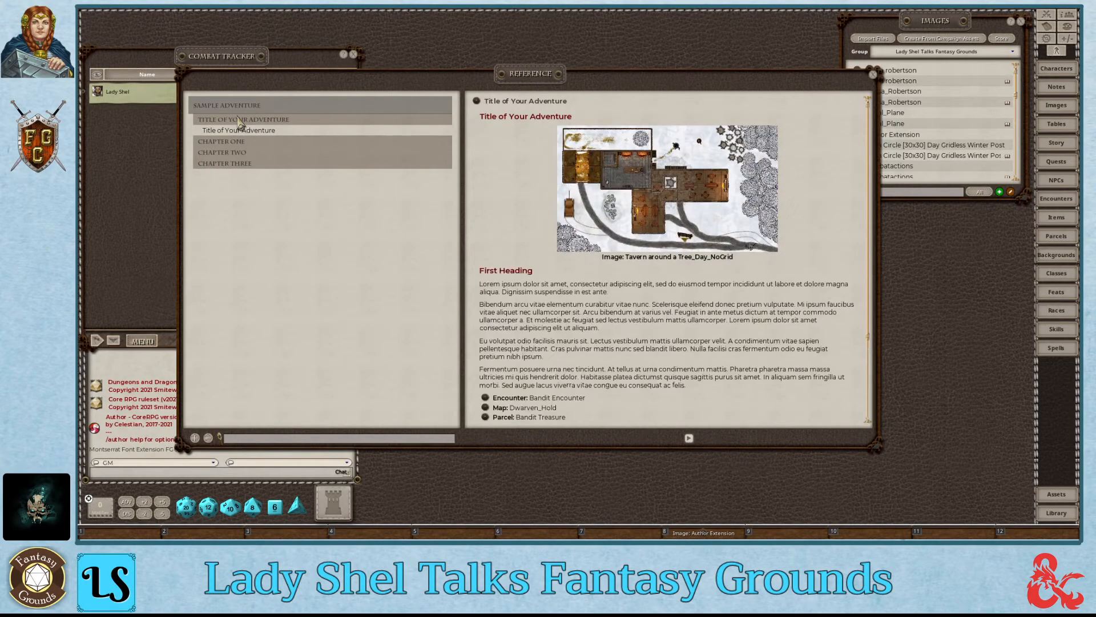
Step: Browse the Chapter One, Sub Chapter and Chapter Two pages of the reference manual with their embedded images
{"action": "left_click", "coordinate": [239, 130]}
{"action": "left_click", "coordinate": [230, 141]}
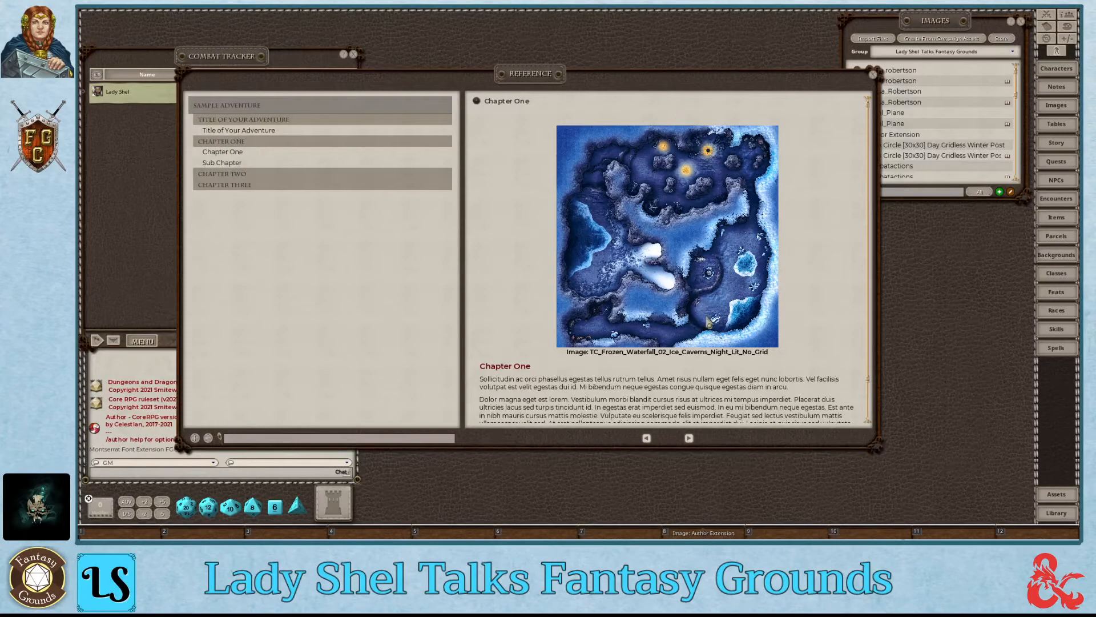
{"action": "scroll", "coordinate": [704, 288], "scroll_direction": "down", "scroll_amount": 1}
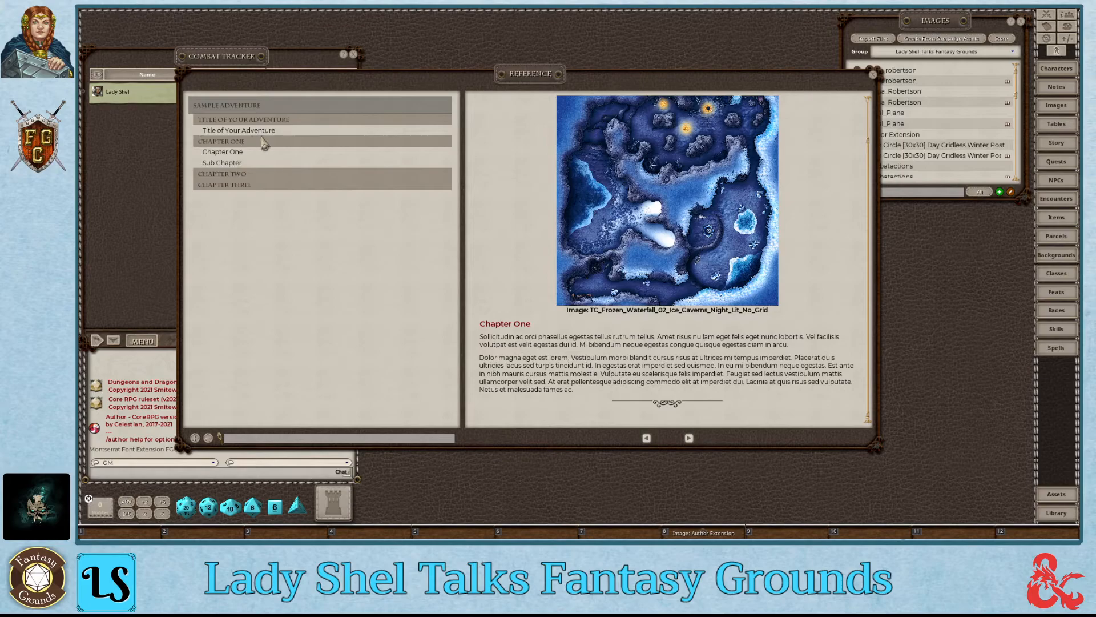
{"action": "left_click", "coordinate": [222, 163]}
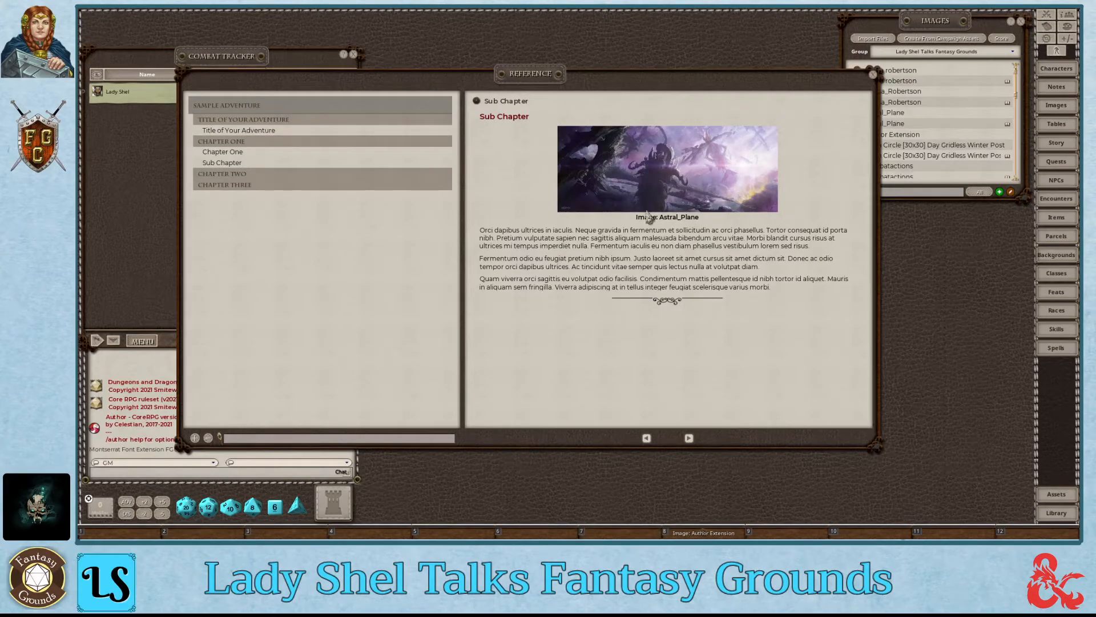
{"action": "left_click", "coordinate": [688, 437]}
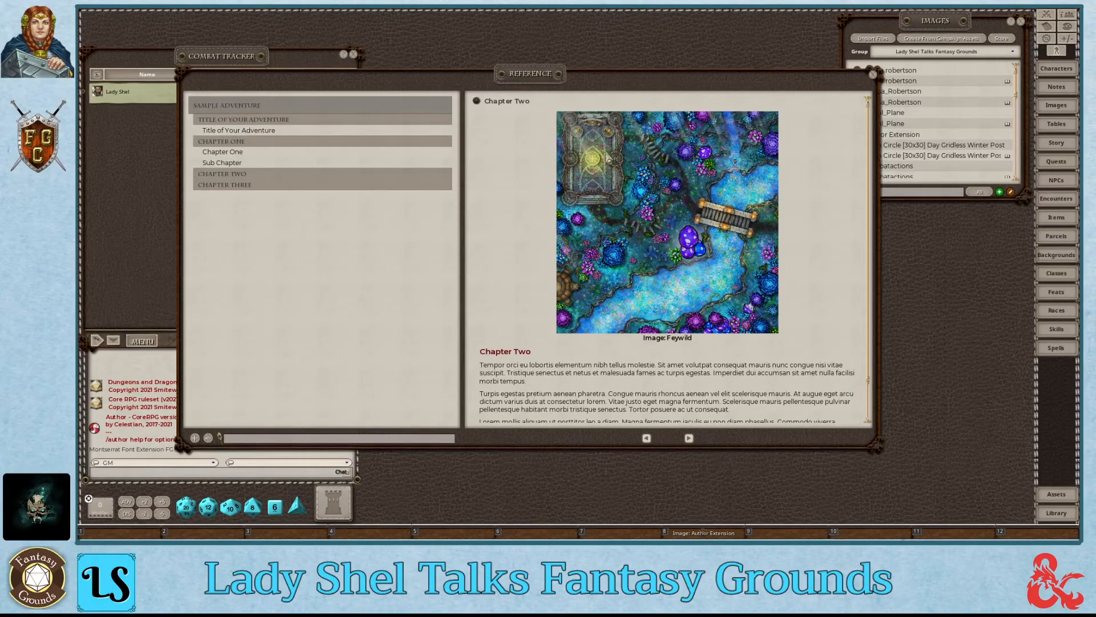
{"action": "scroll", "coordinate": [679, 271], "scroll_direction": "down", "scroll_amount": 2}
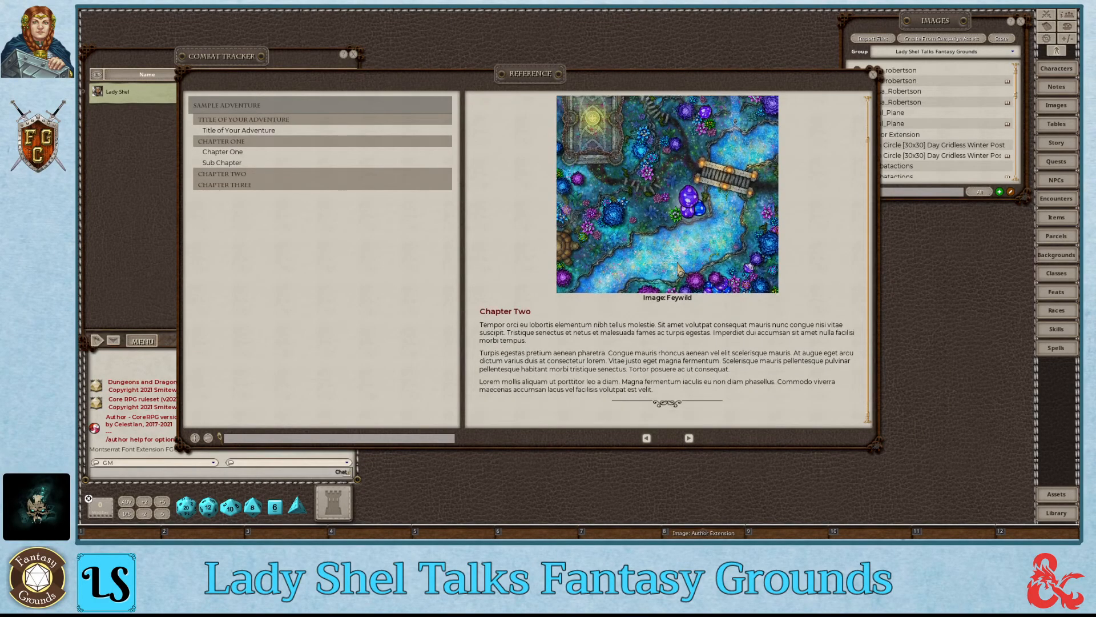
Step: Read through the manual's Chapter Three page with its CoolCave, Mine Tunnels and Town Map images, and close the reference manual
{"action": "left_click", "coordinate": [688, 437]}
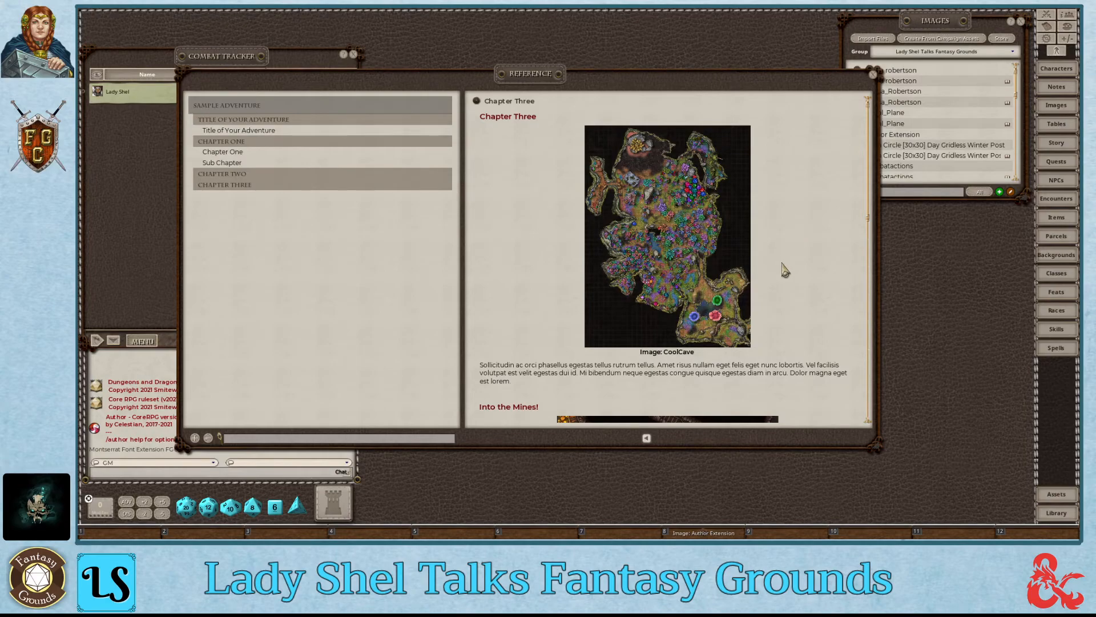
{"action": "scroll", "coordinate": [765, 236], "scroll_direction": "down", "scroll_amount": 3}
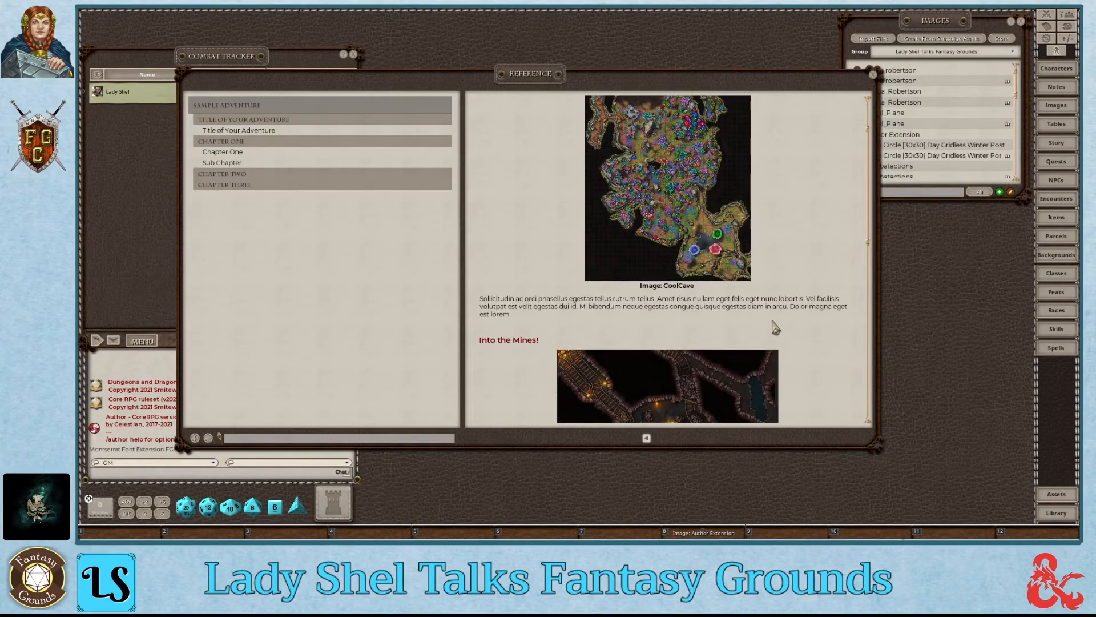
{"action": "scroll", "coordinate": [796, 268], "scroll_direction": "down", "scroll_amount": 10}
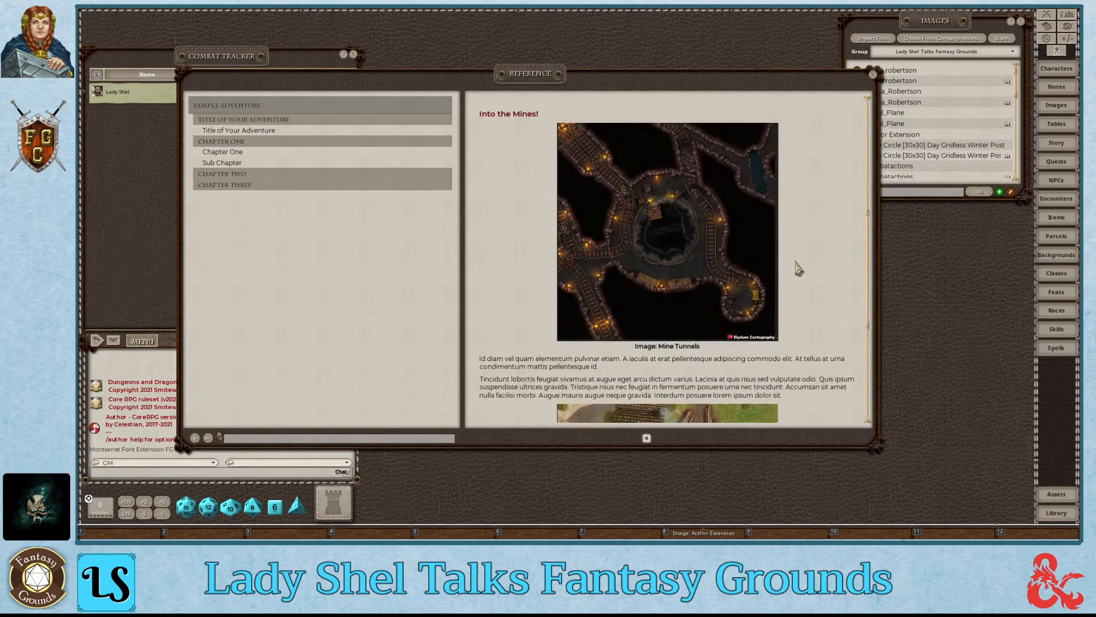
{"action": "scroll", "coordinate": [797, 268], "scroll_direction": "down", "scroll_amount": 10}
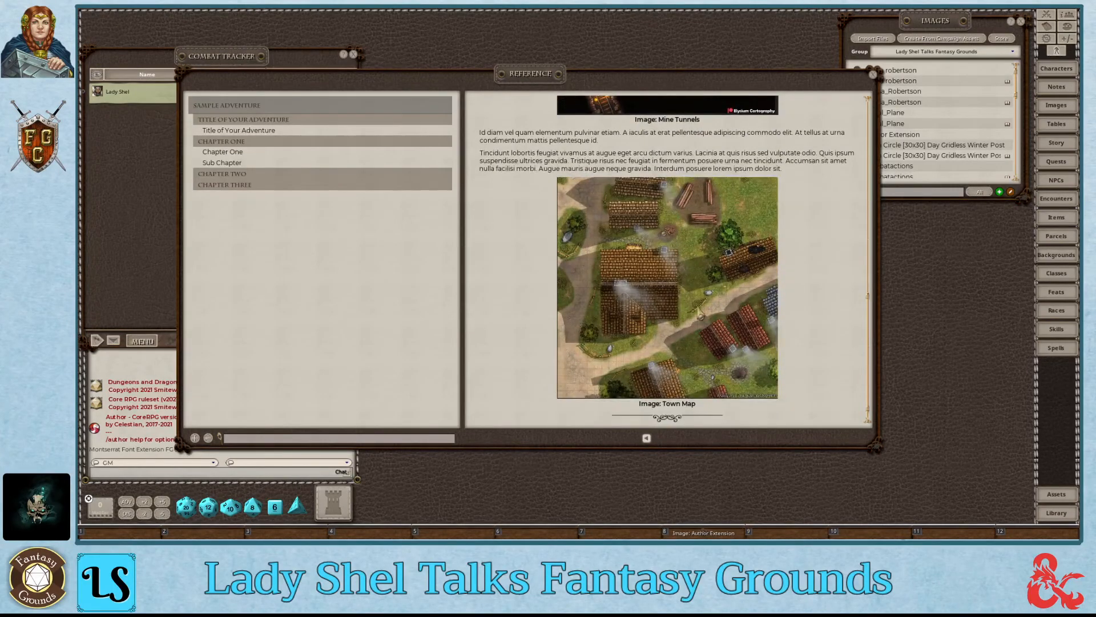
{"action": "scroll", "coordinate": [704, 324], "scroll_direction": "up", "scroll_amount": 3}
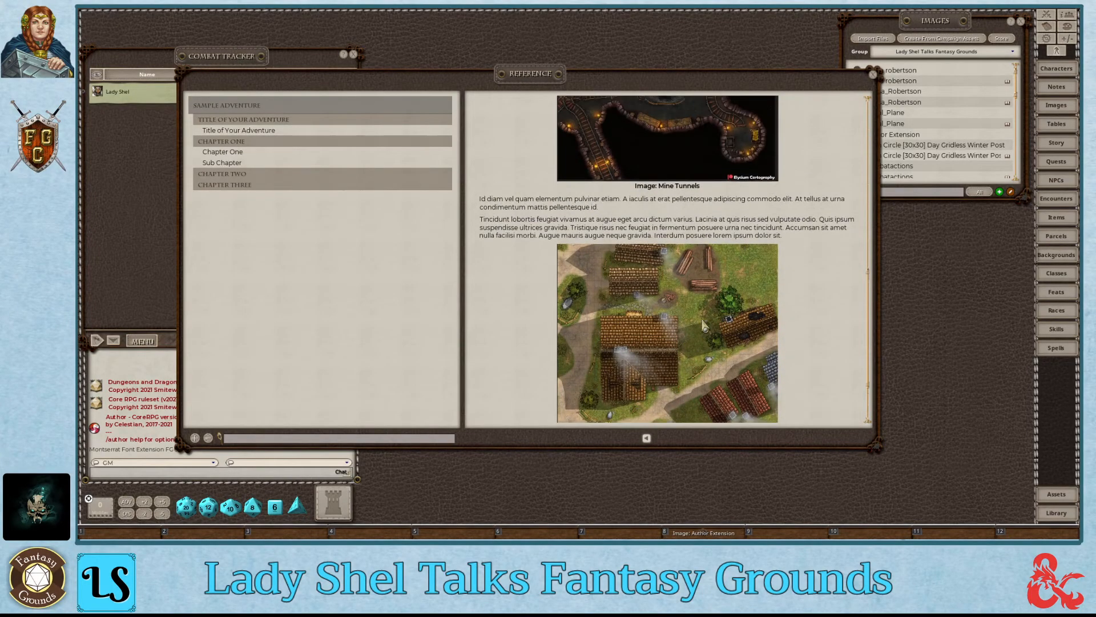
{"action": "scroll", "coordinate": [703, 325], "scroll_direction": "up", "scroll_amount": 12}
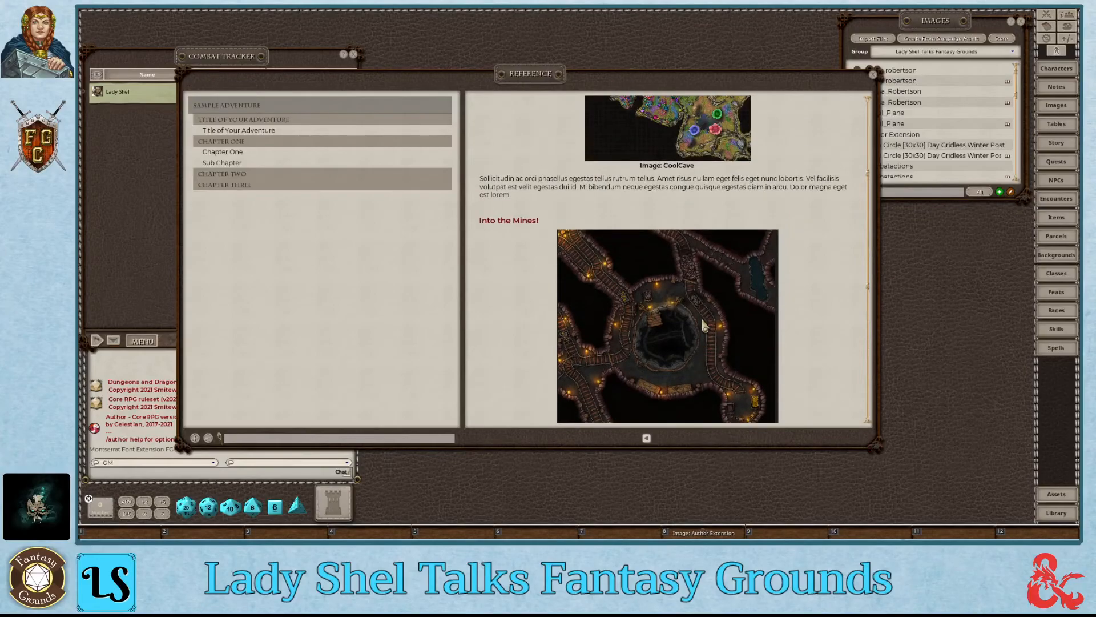
{"action": "scroll", "coordinate": [703, 323], "scroll_direction": "up", "scroll_amount": 8}
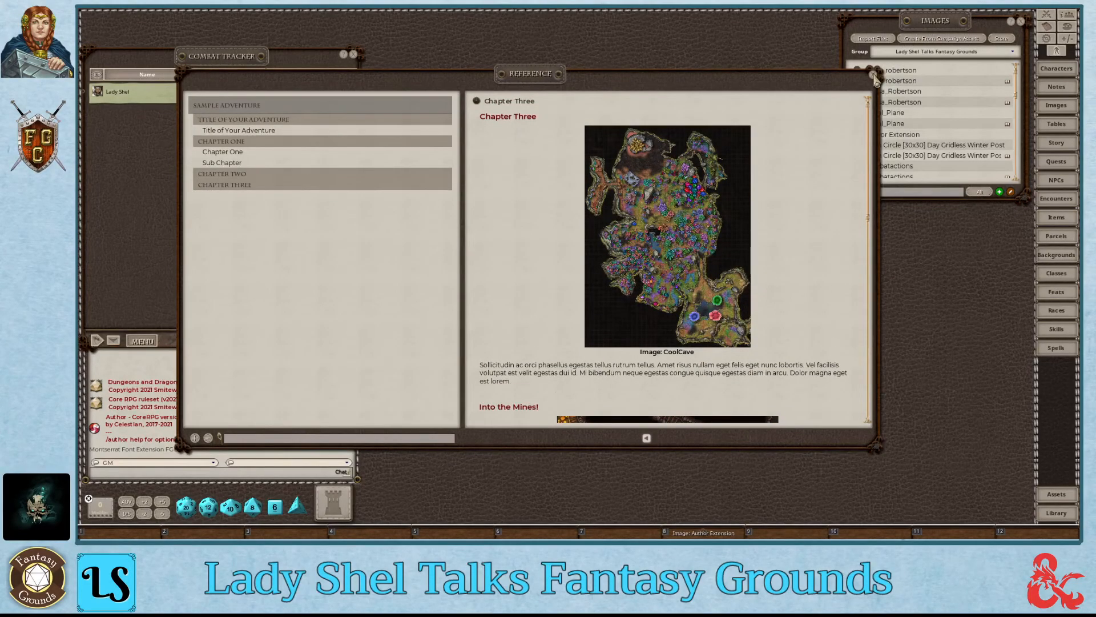
{"action": "left_click", "coordinate": [873, 75]}
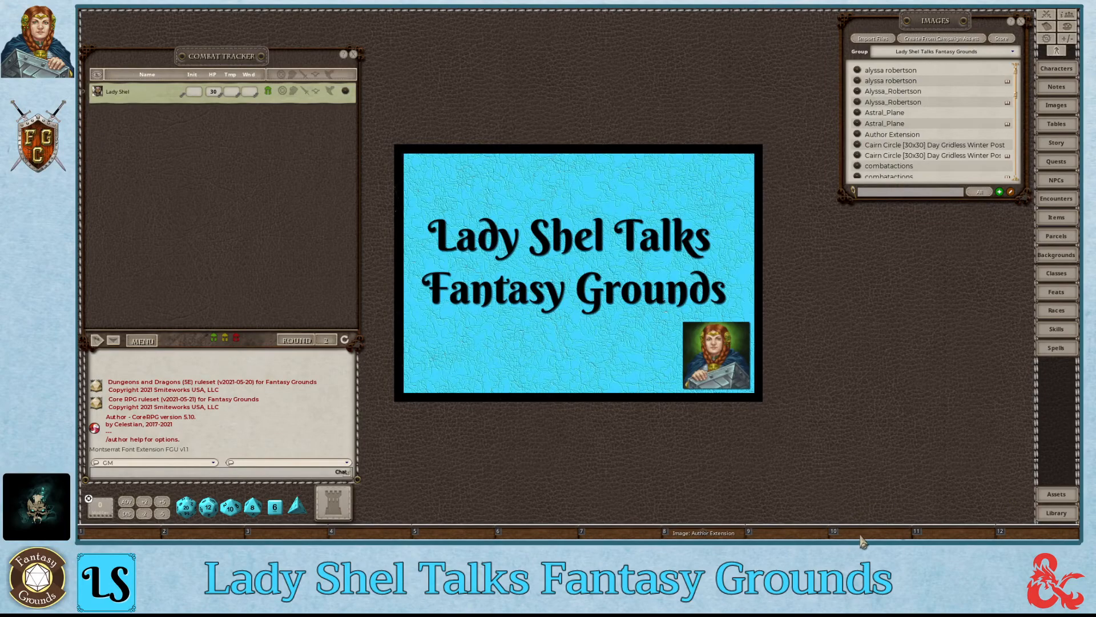